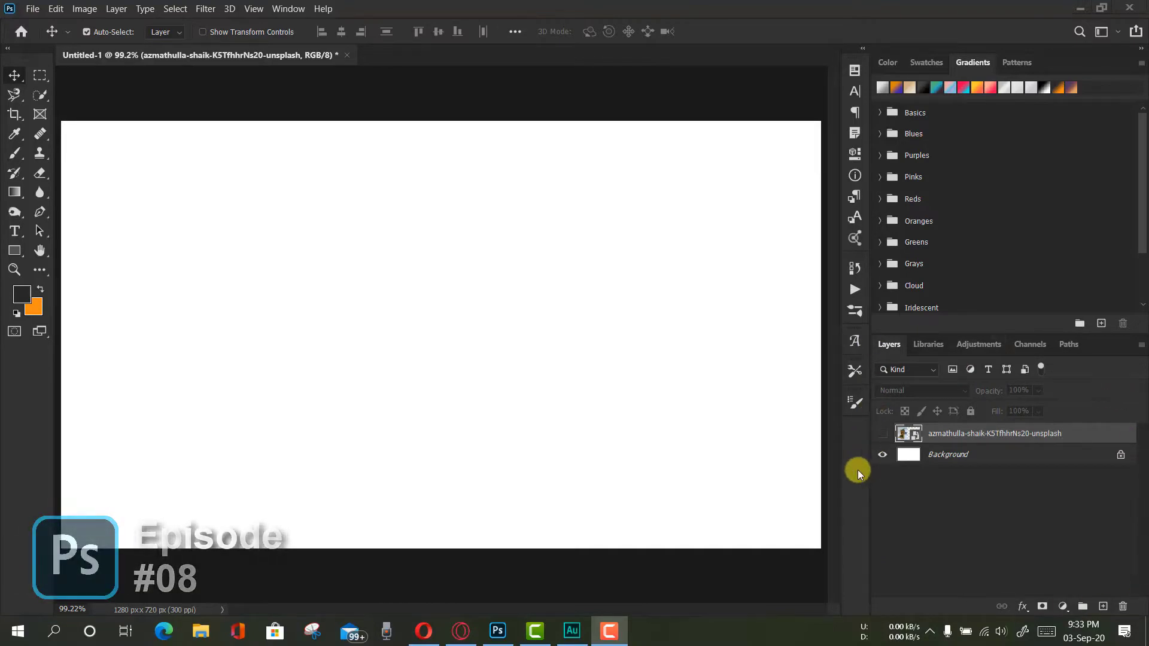
left_click(118, 9)
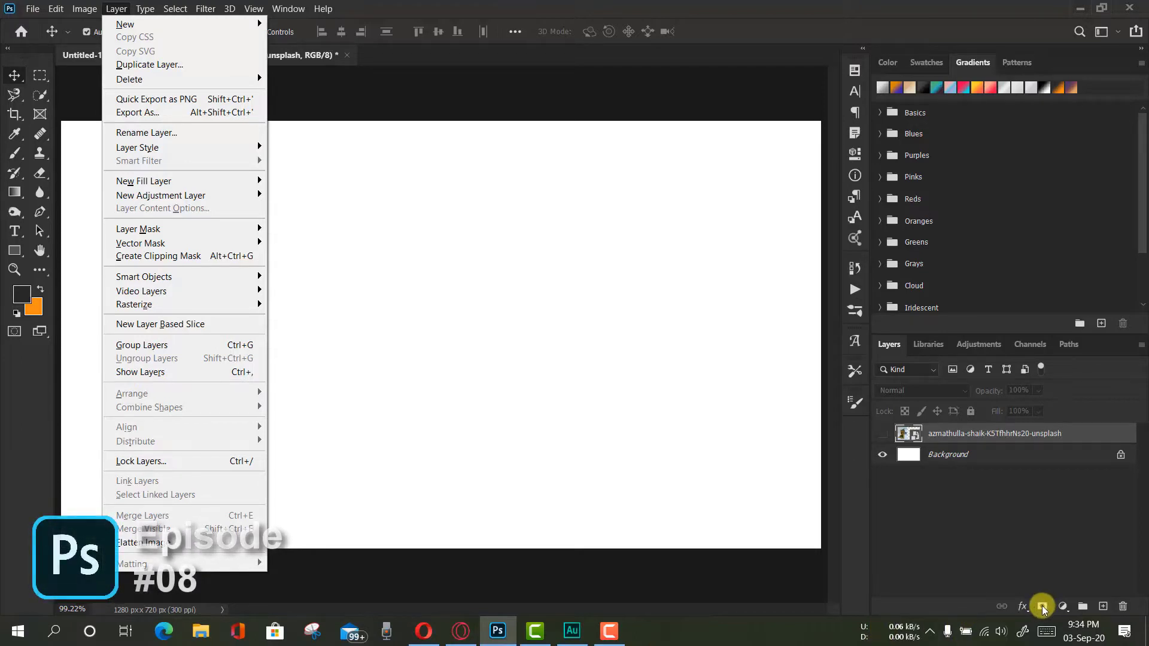
left_click(762, 213)
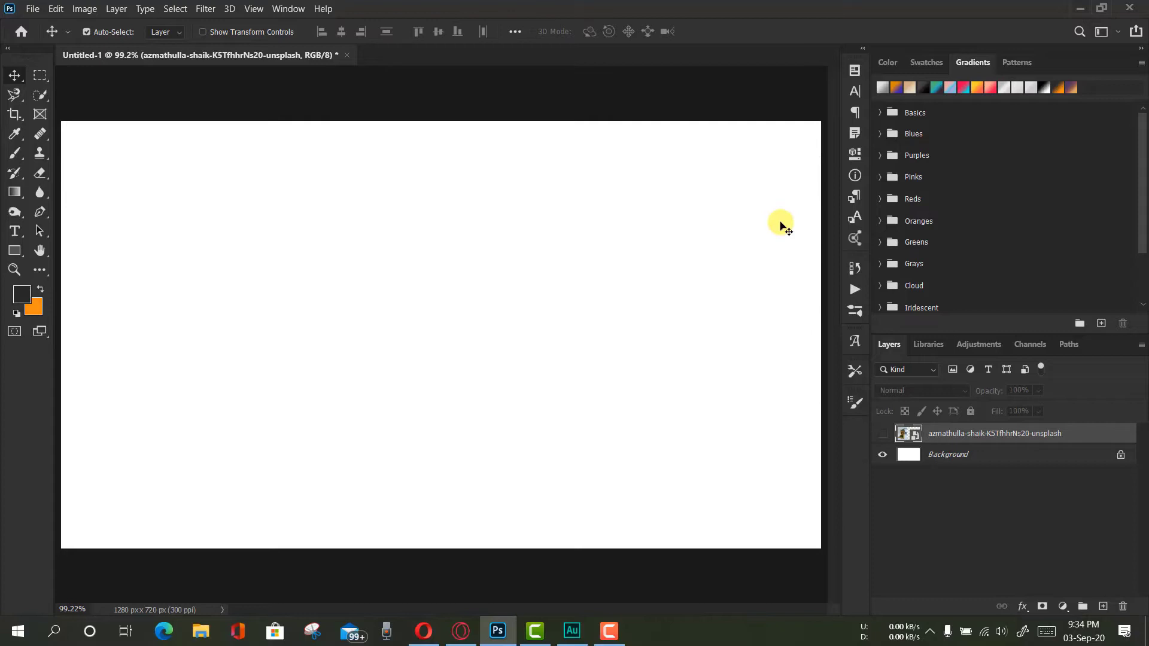
- Make the wooden figure photo layer visible and shift the photo slightly inward from the canvas edge
left_click(882, 433)
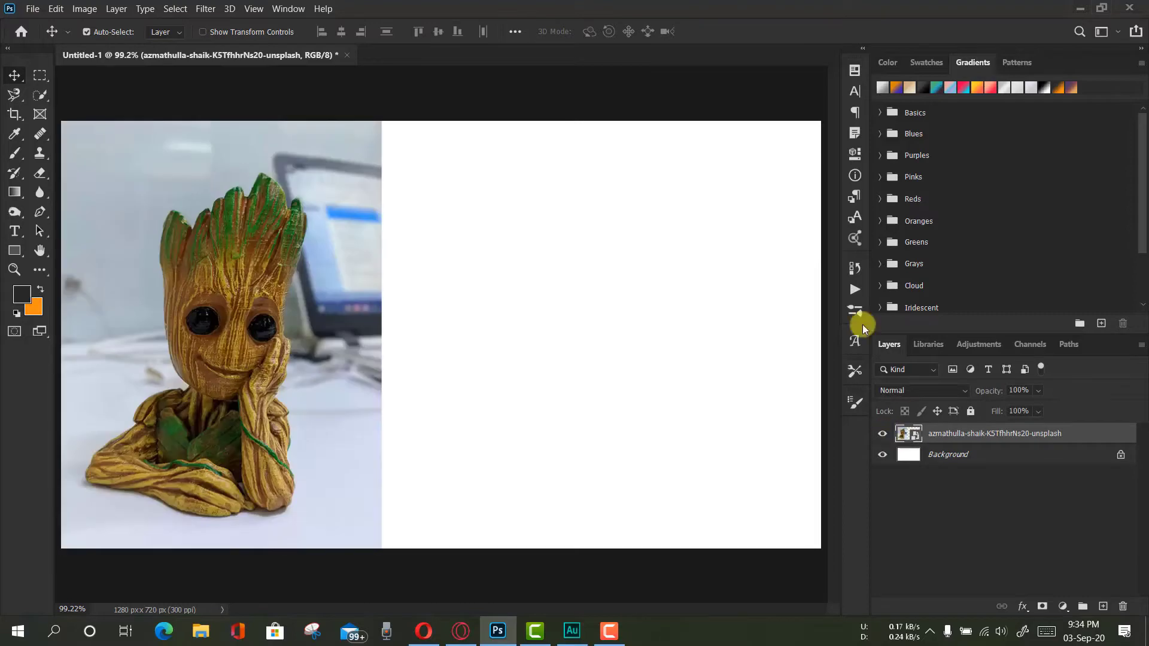
mouse_move(303, 249)
left_mouse_down()
mouse_move(396, 249)
mouse_move(310, 250)
mouse_move(349, 269)
mouse_move(561, 261)
mouse_move(296, 264)
left_mouse_up()
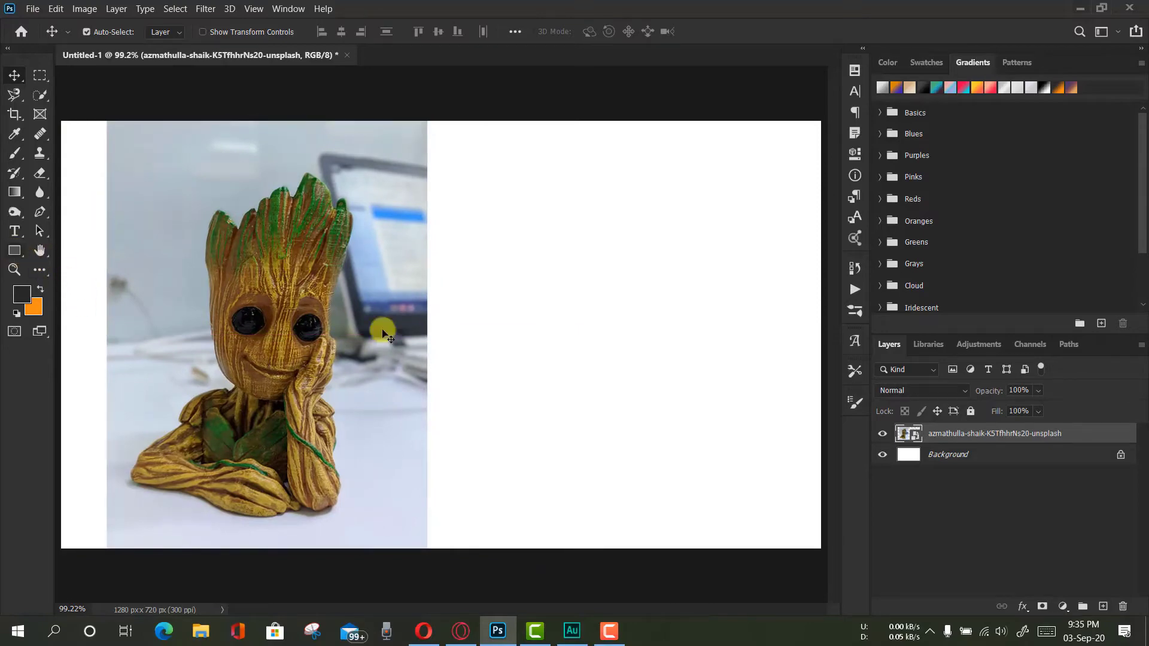
- Create a new empty layer and place it between the photo layer and the Background
left_click(997, 451)
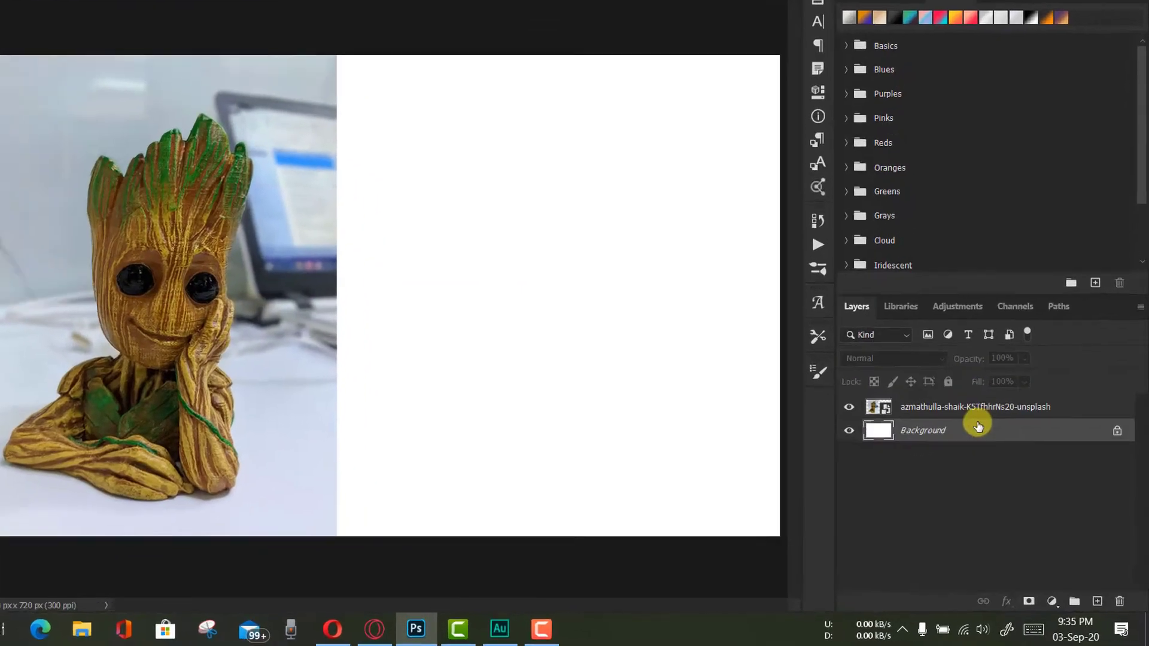
left_click(976, 408)
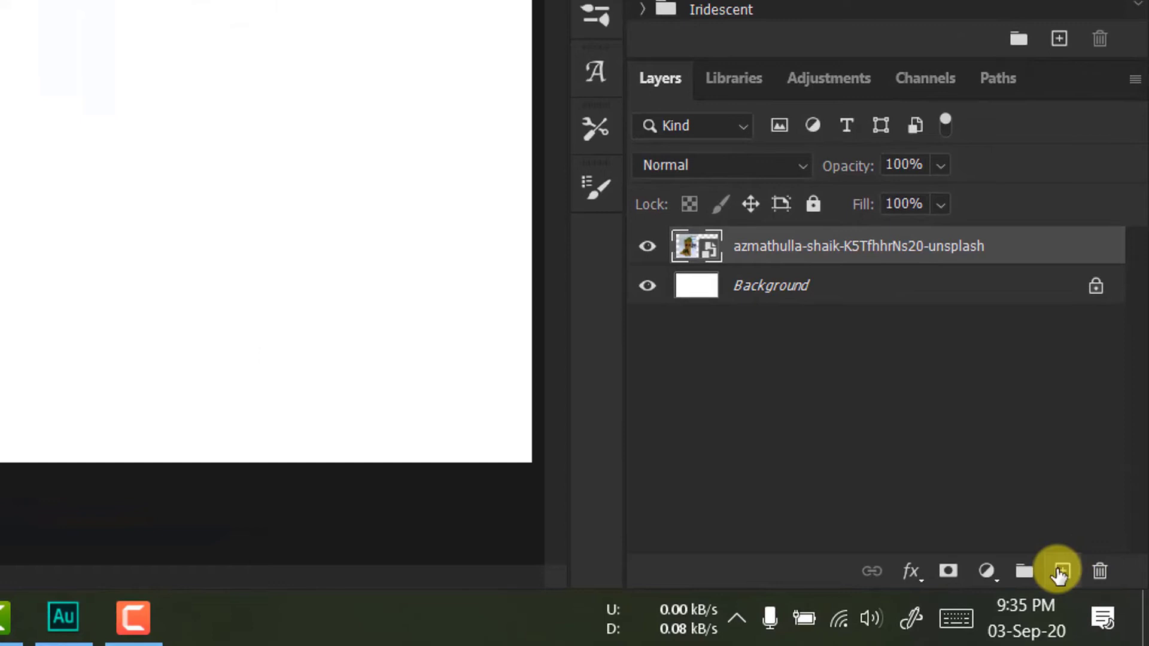
left_click(1060, 571)
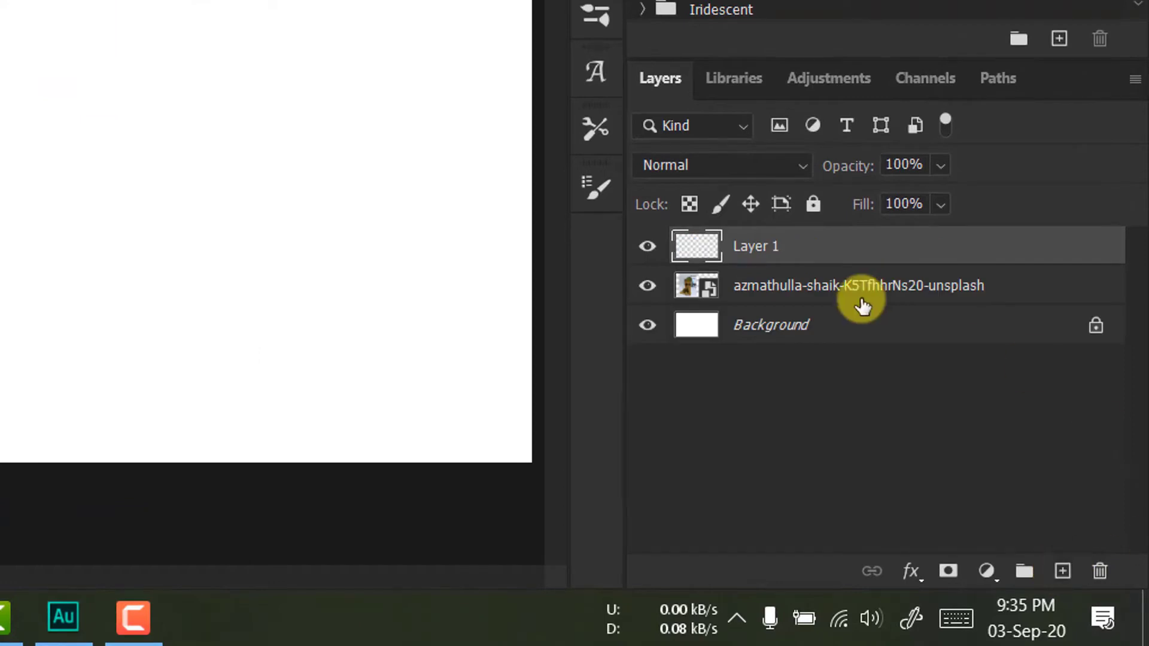
left_click_drag(774, 257, 783, 306)
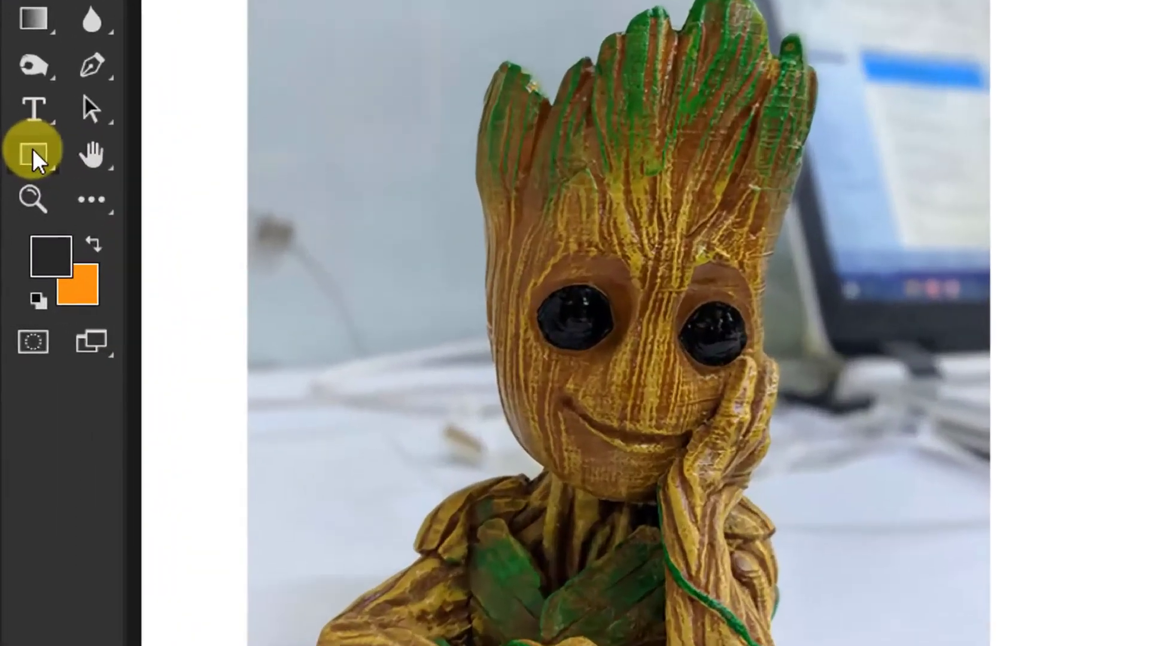
- Draw a tan-filled circle about 409 px wide with the Ellipse Tool on the white area beside the photo
left_click(33, 154)
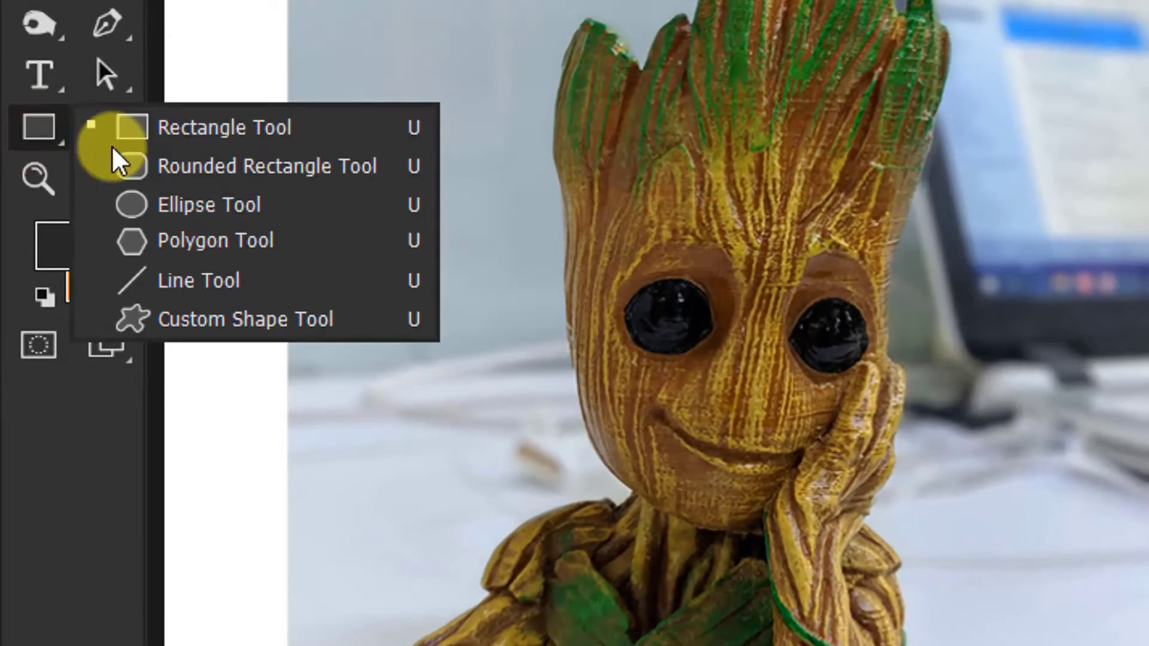
left_click(218, 214)
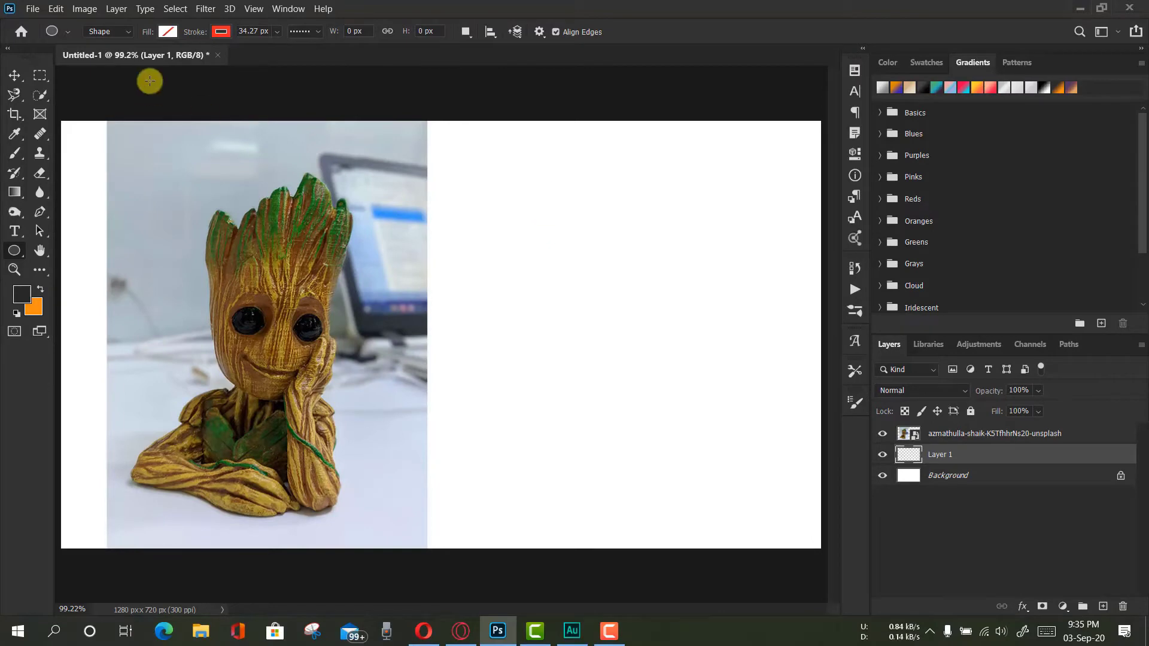
left_click(167, 34)
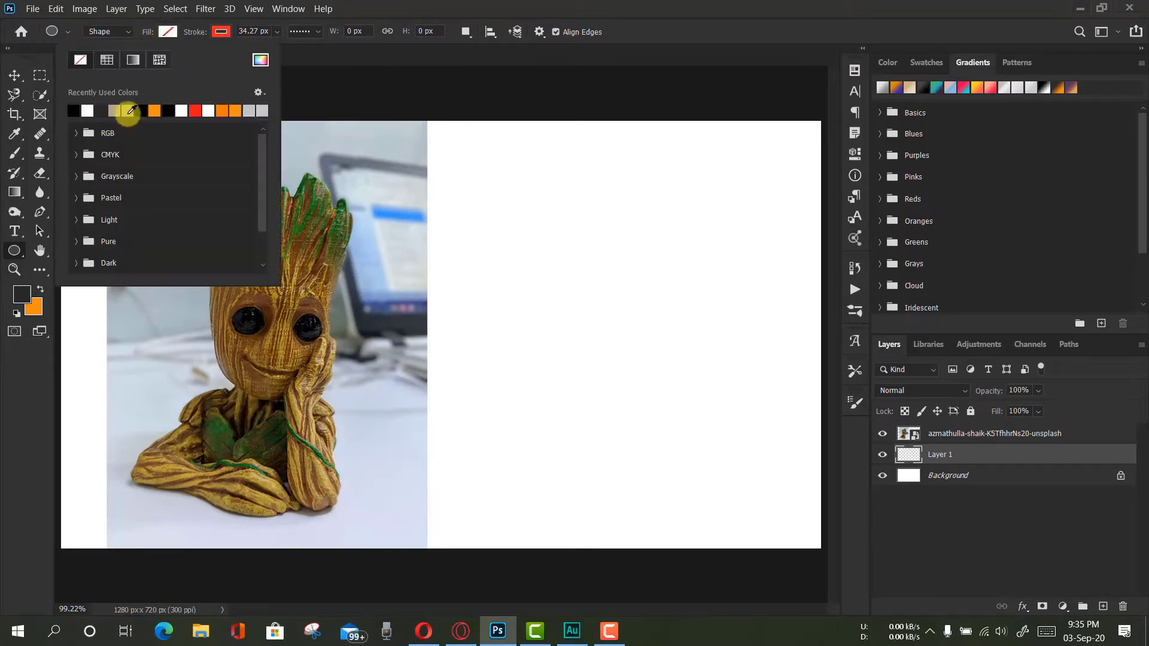
left_click(127, 114)
left_click(545, 230)
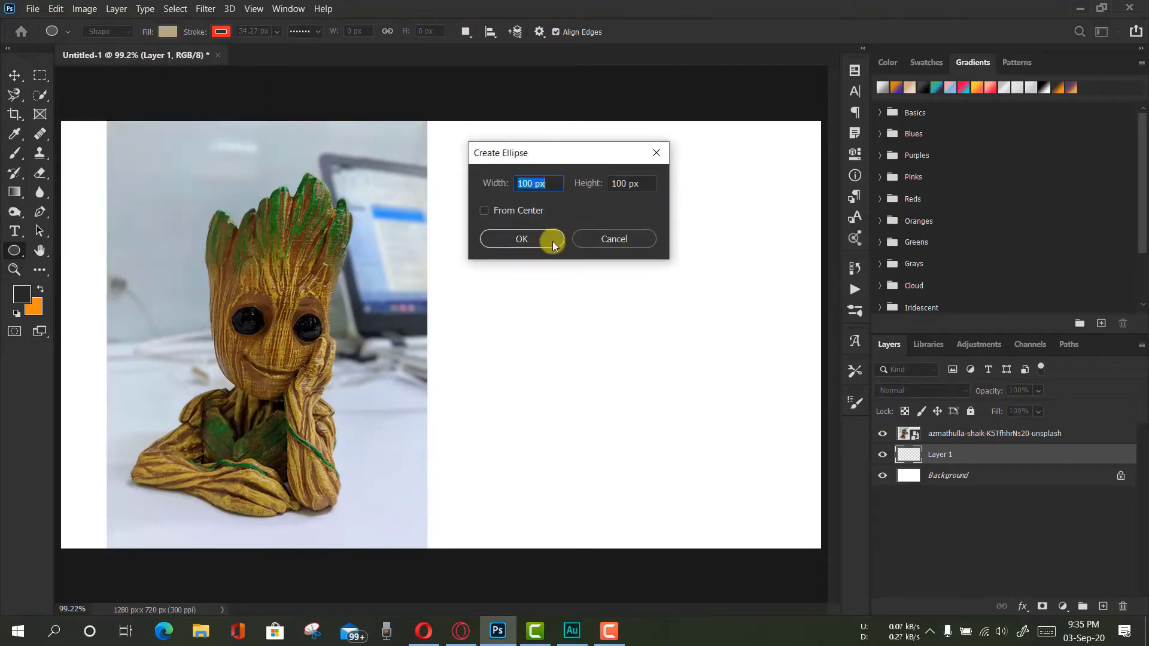
left_click(616, 239)
left_click_drag(564, 253, 808, 504)
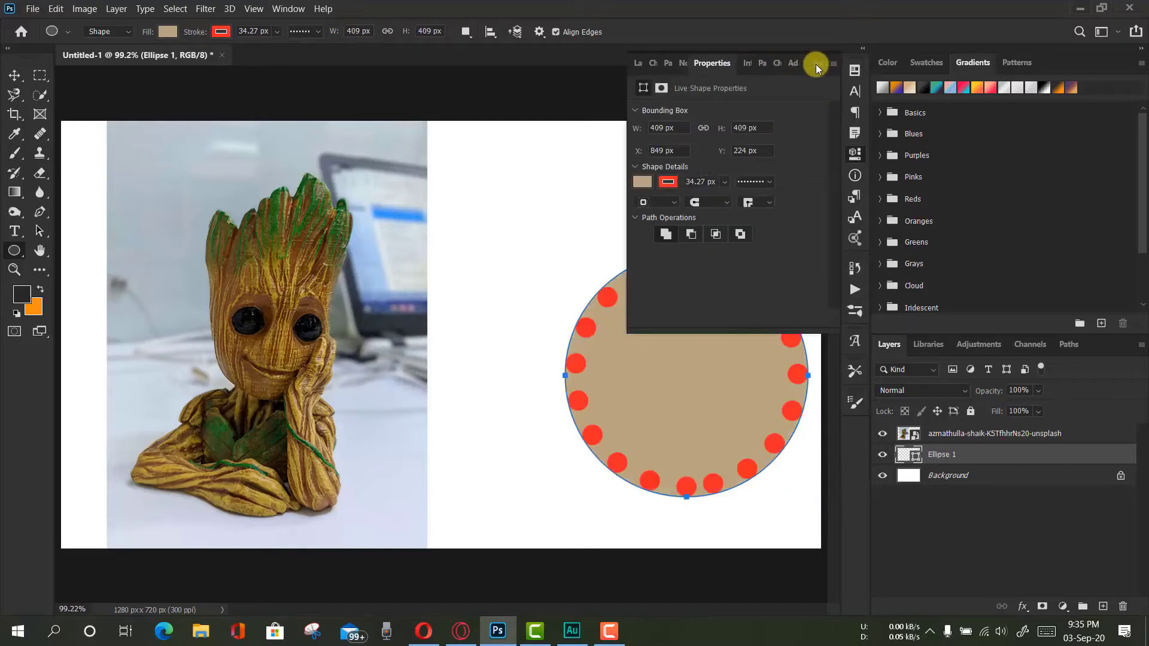
- Give the circle a solid stroke 7.41 px wide and move it up and left within the white area
left_click(770, 182)
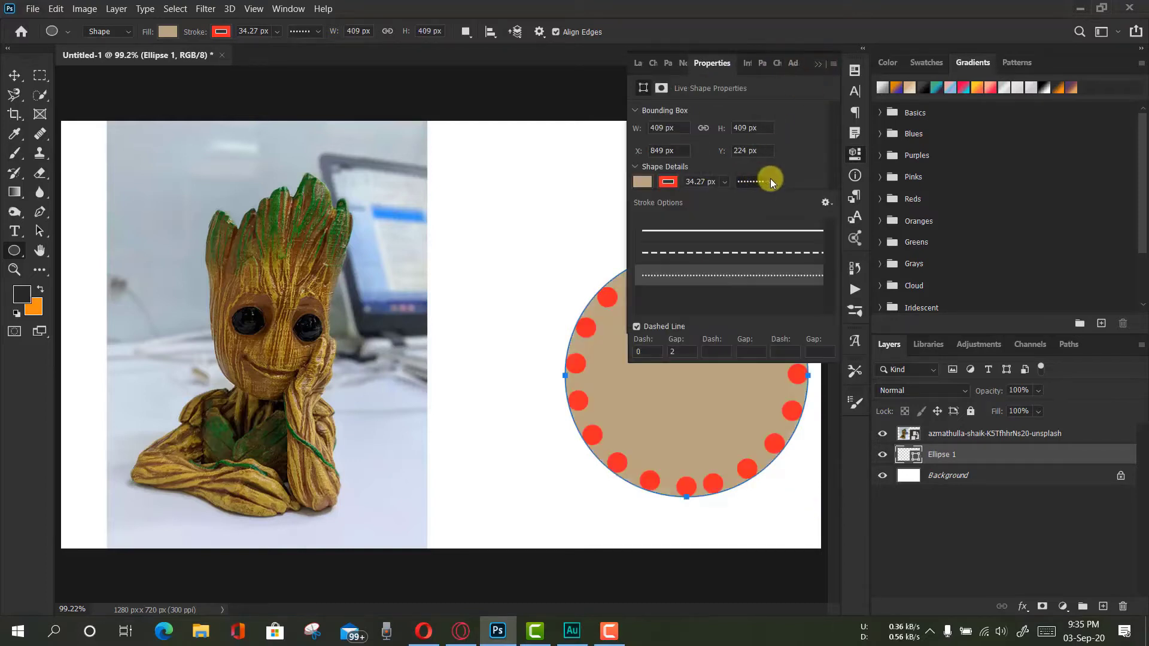
left_click(749, 235)
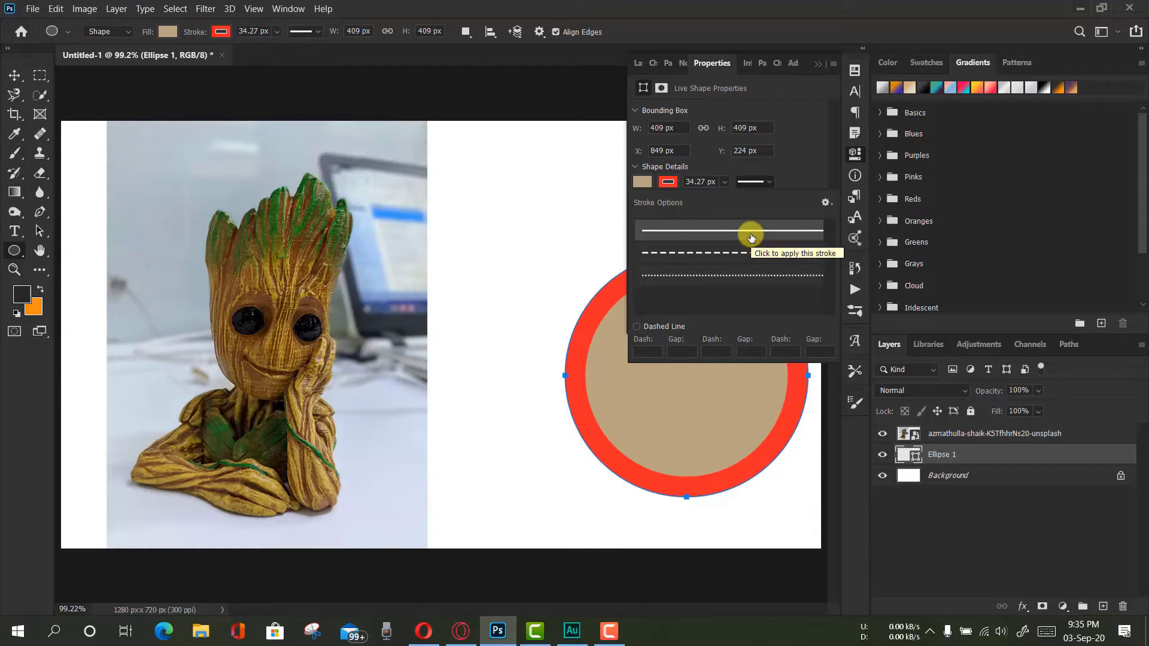
left_click(724, 182)
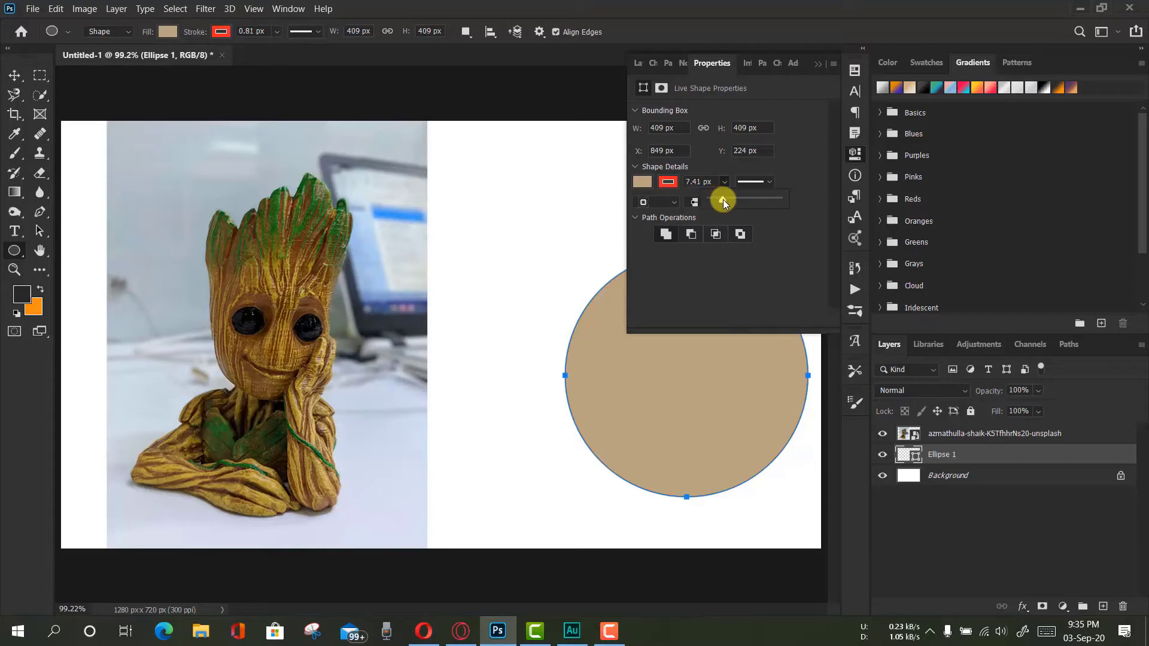
left_click(815, 67)
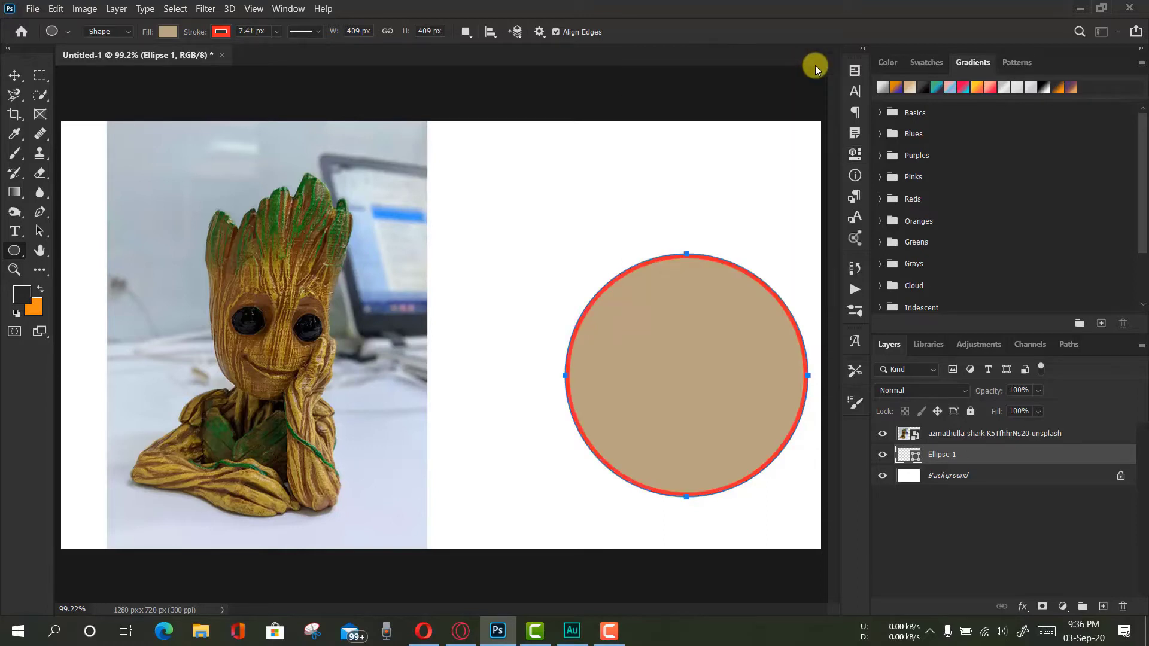
left_click(13, 76)
left_click_drag(666, 366, 619, 288)
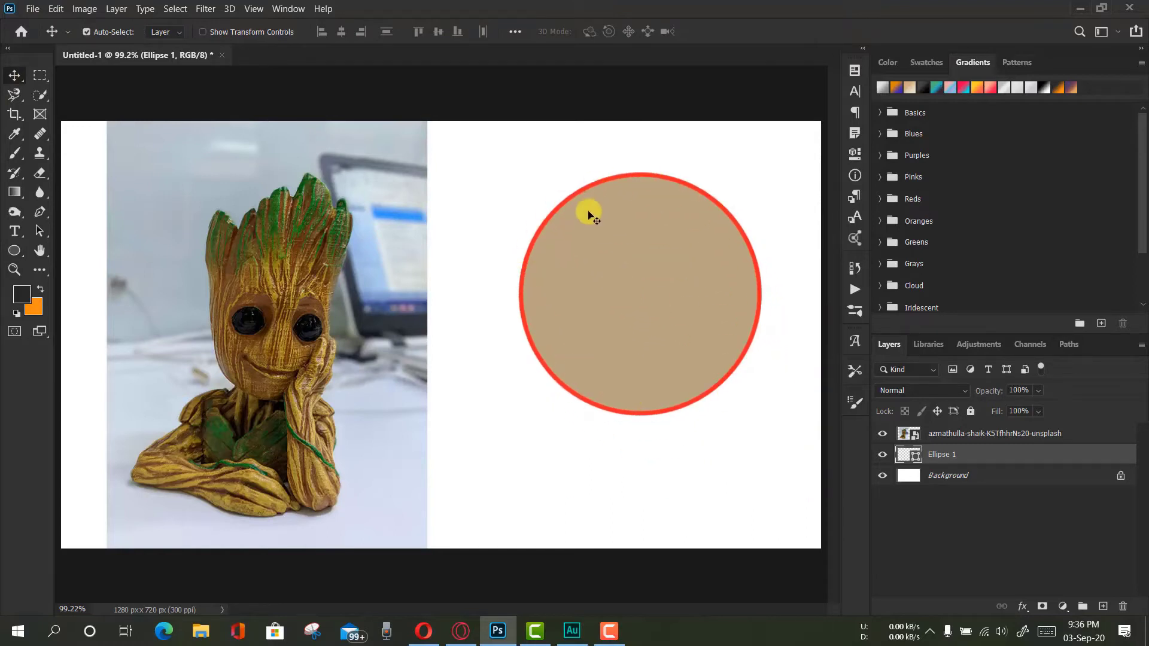
- Rename the ellipse layer as layer1 and the photo layer as layer2
double_click(941, 454)
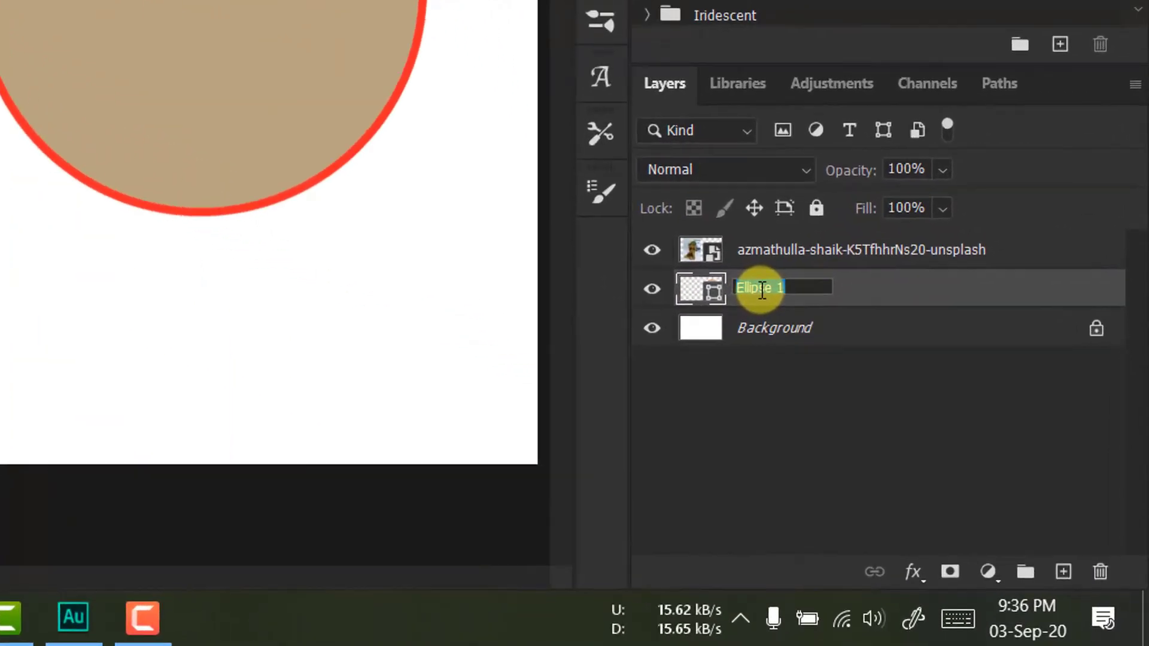
type("layer1")
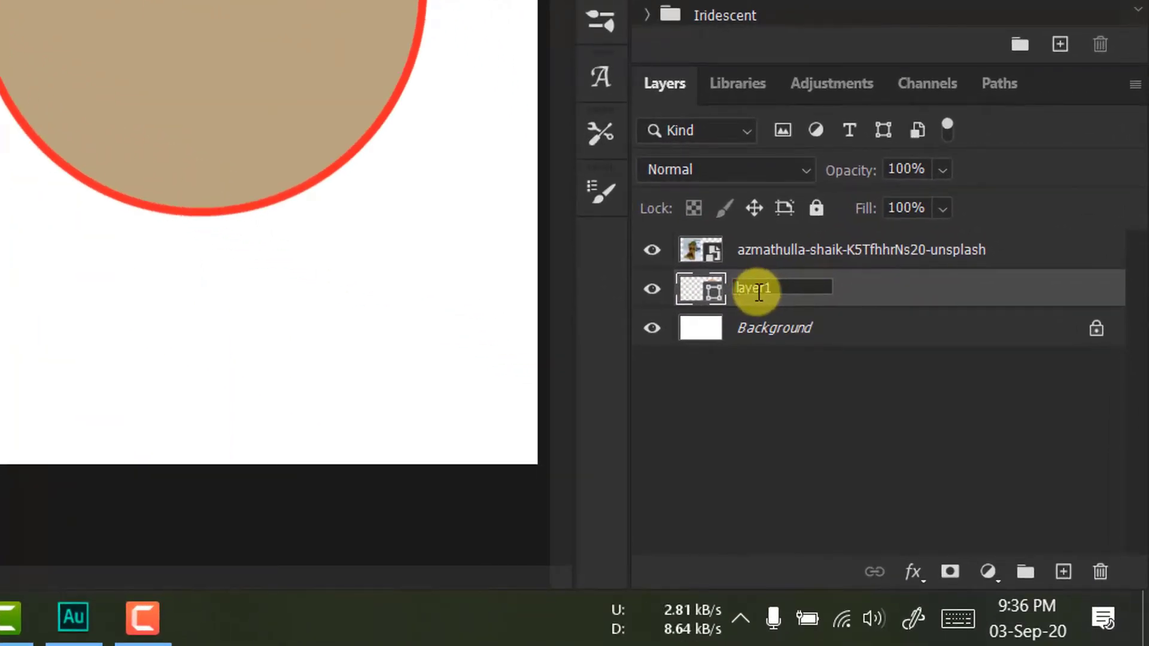
double_click(788, 249)
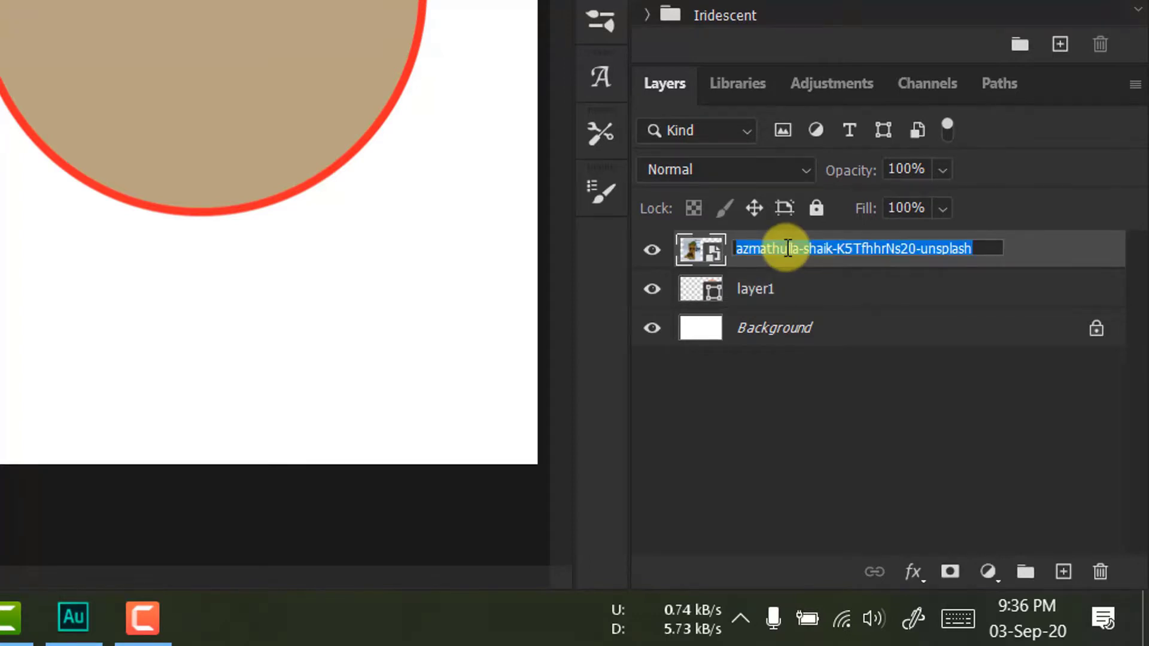
type("layer2")
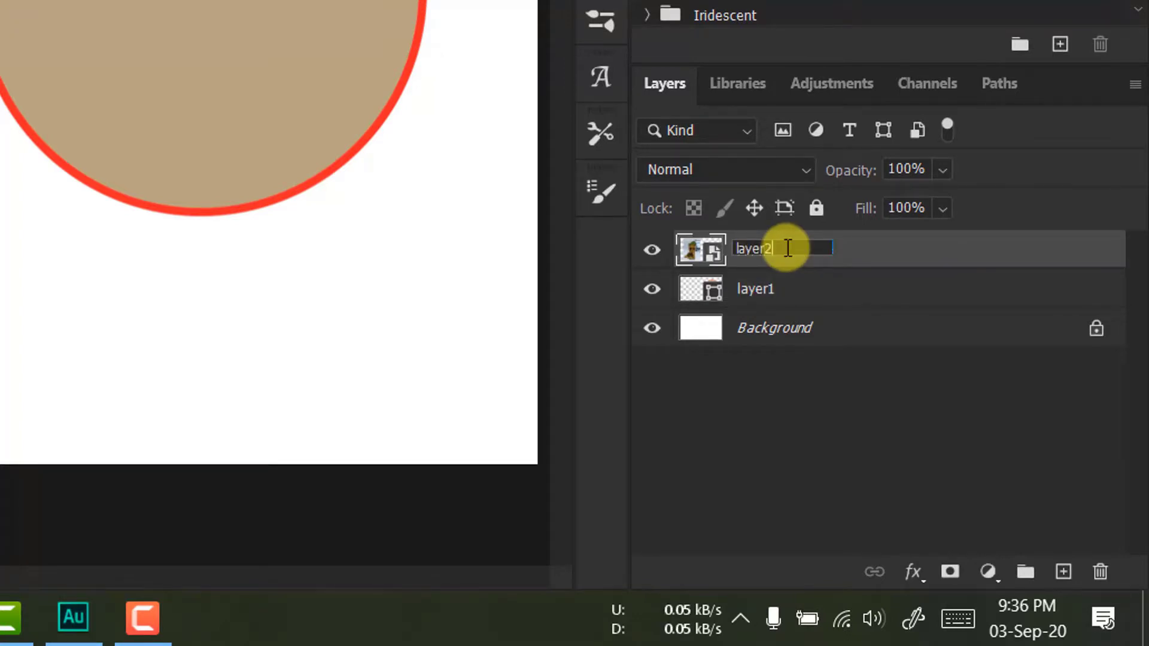
key("Return")
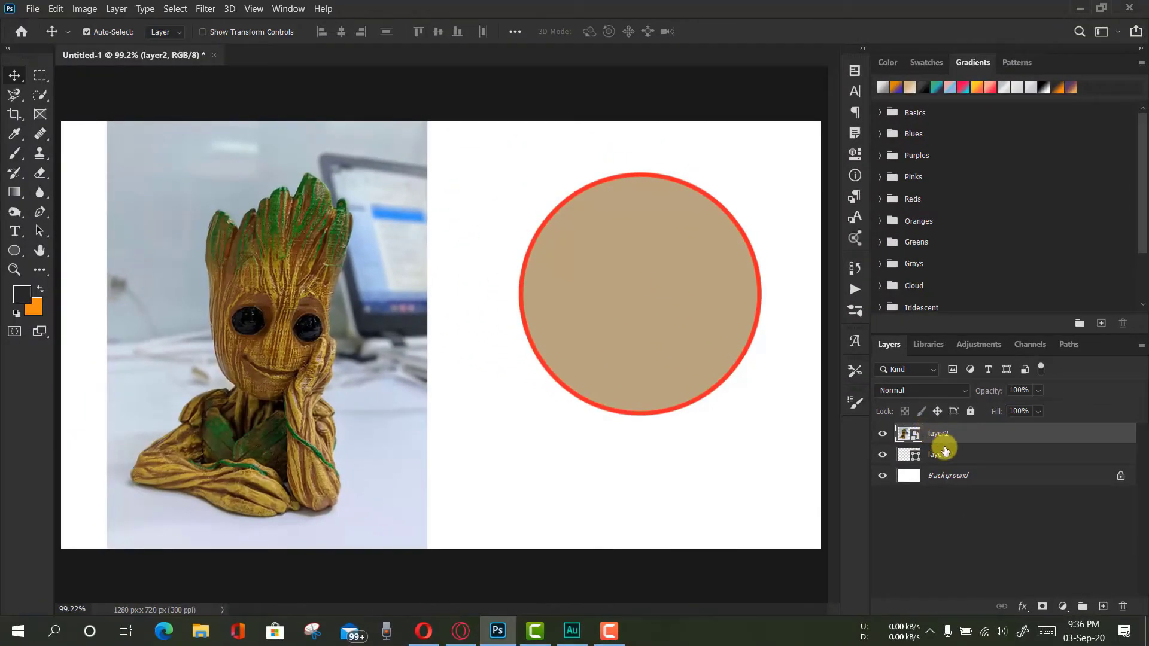
- Move the layer1 circle a little closer to the photo and position the layer2 photo over the circle
left_click(943, 452)
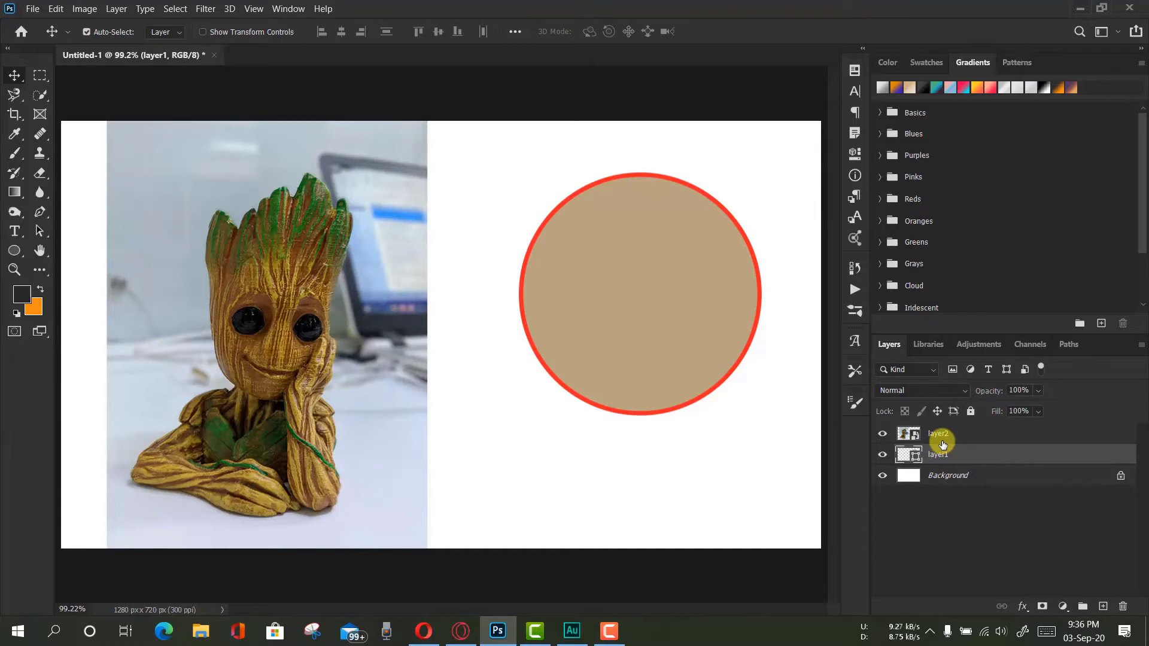
left_click_drag(608, 309, 558, 308)
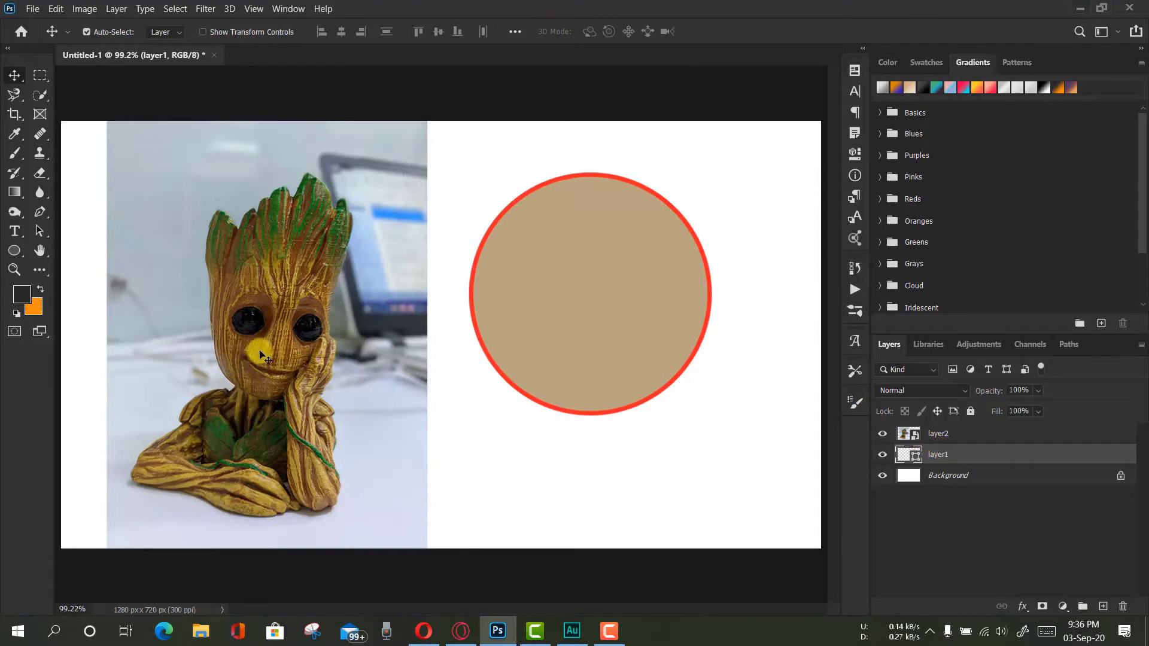
left_click_drag(259, 352, 591, 335)
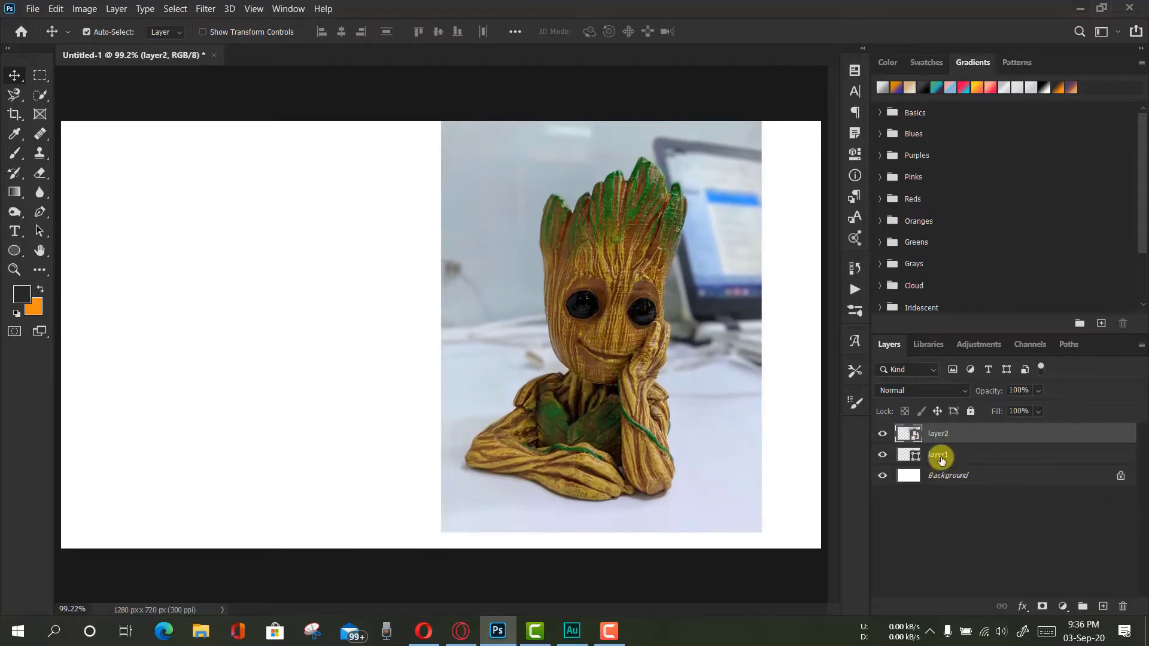
- Create a clipping mask so that the layer2 photo is clipped to the layer1 circle
right_click(1026, 438)
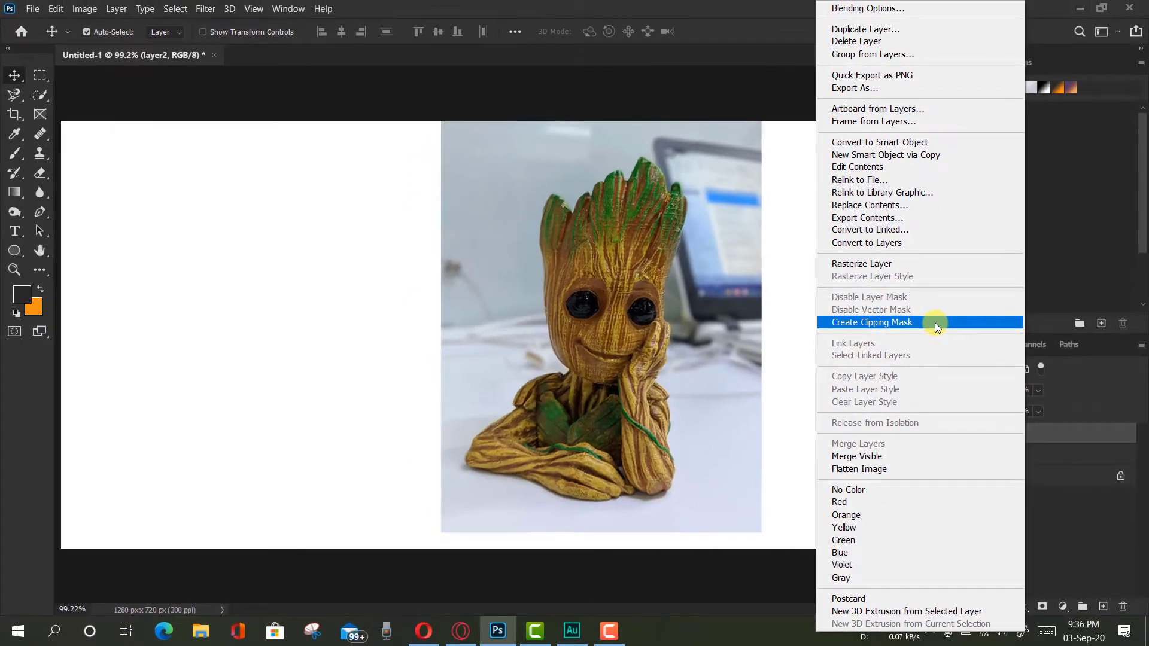
left_click(935, 322)
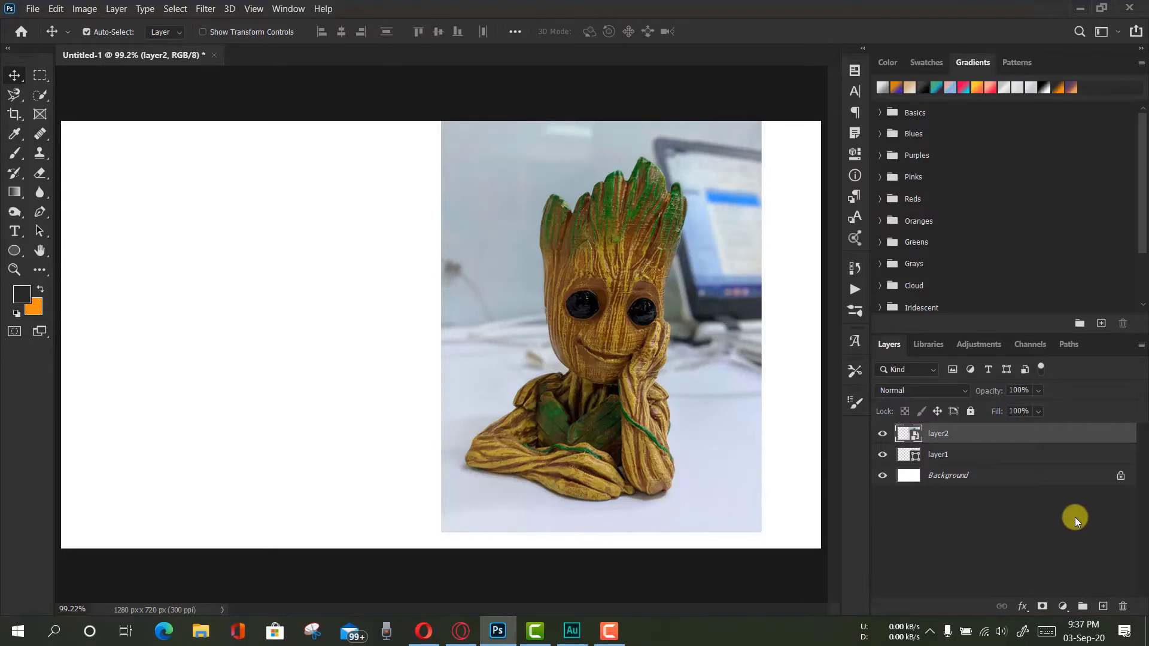
key("alt")
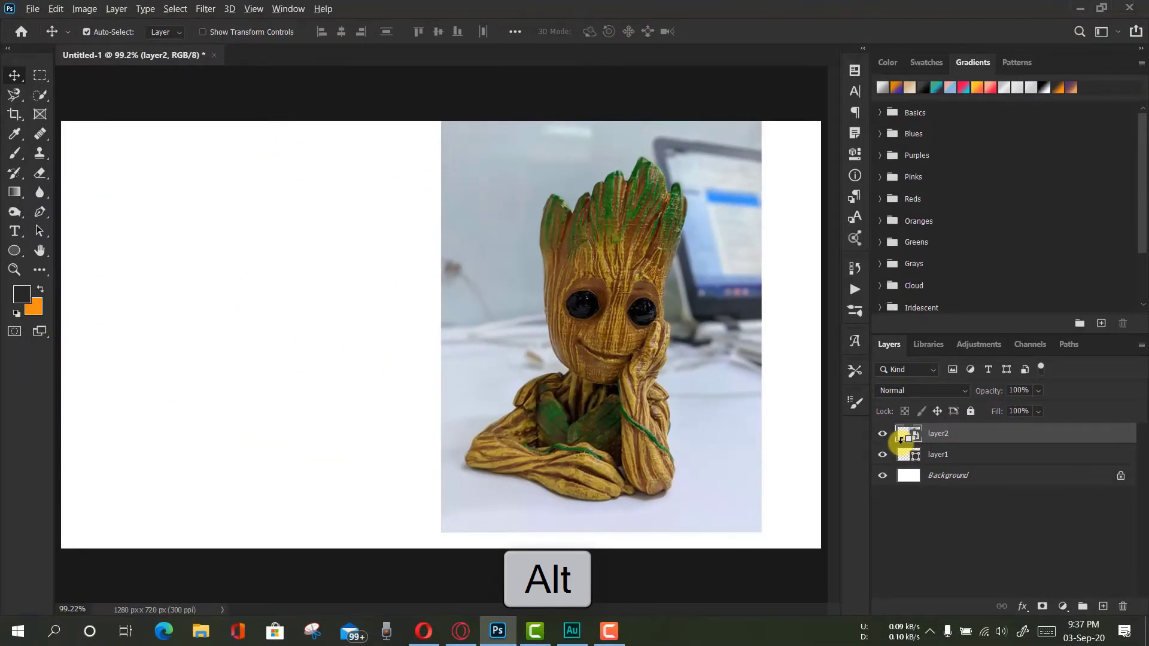
left_click(901, 441, "alt")
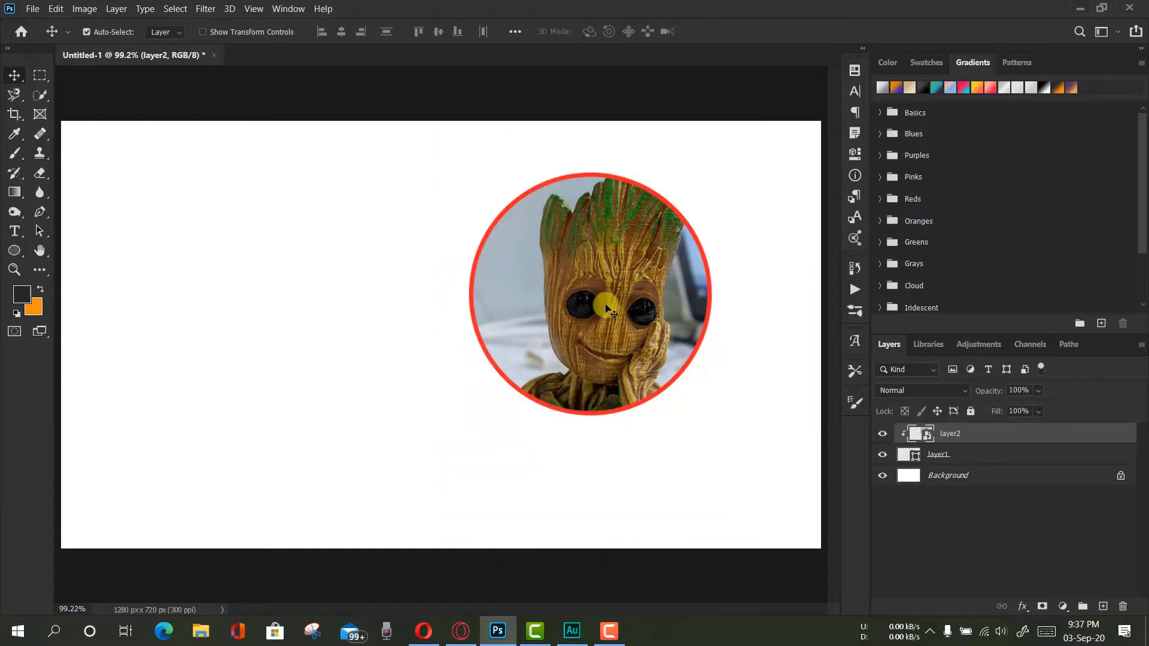
- Scale the clipped layer2 photo to 3.71% and reposition it so the wooden figure's head and shoulders fit inside the circle
left_click_drag(566, 302, 587, 311)
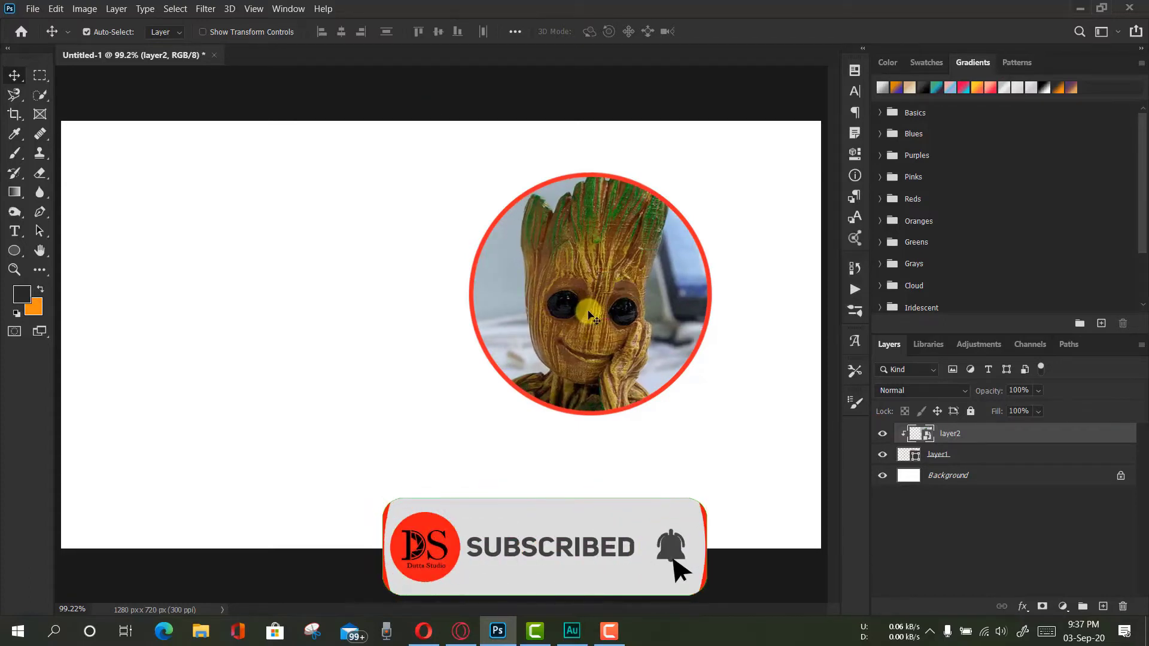
key("ctrl")
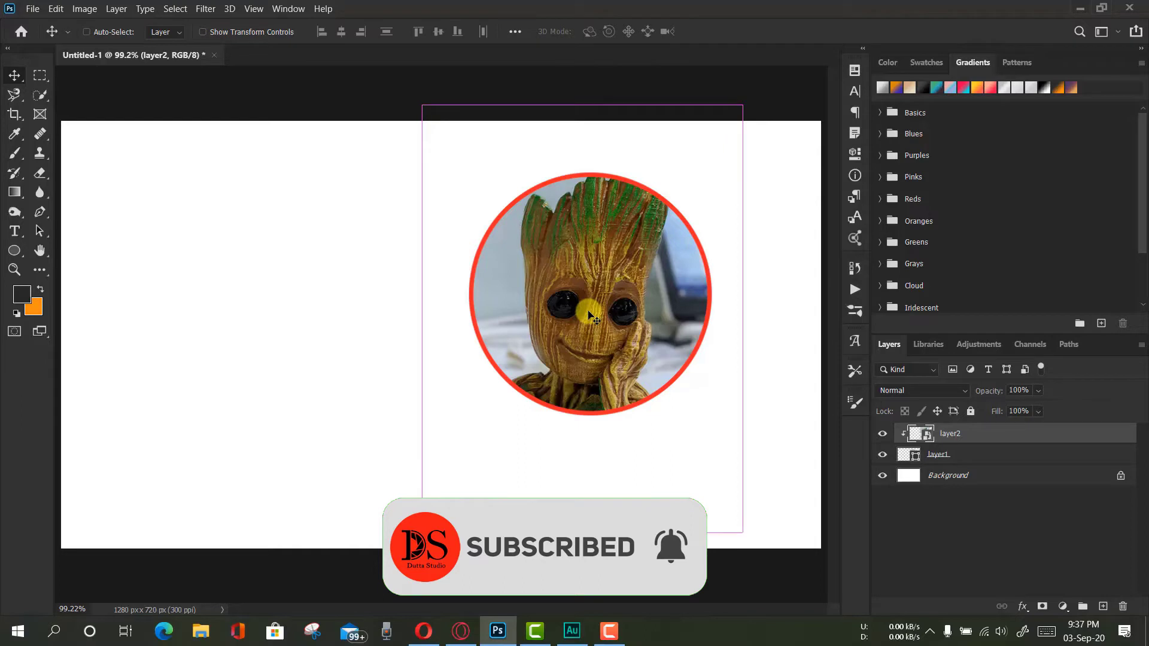
key("ctrl+t")
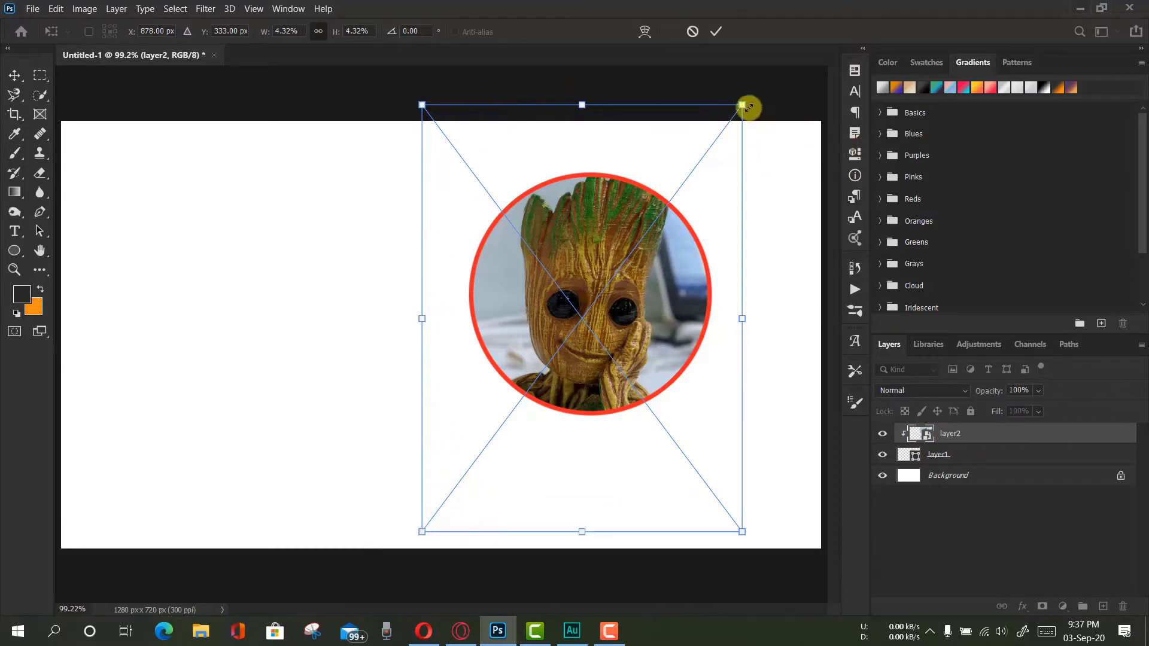
left_click_drag(743, 104, 697, 165)
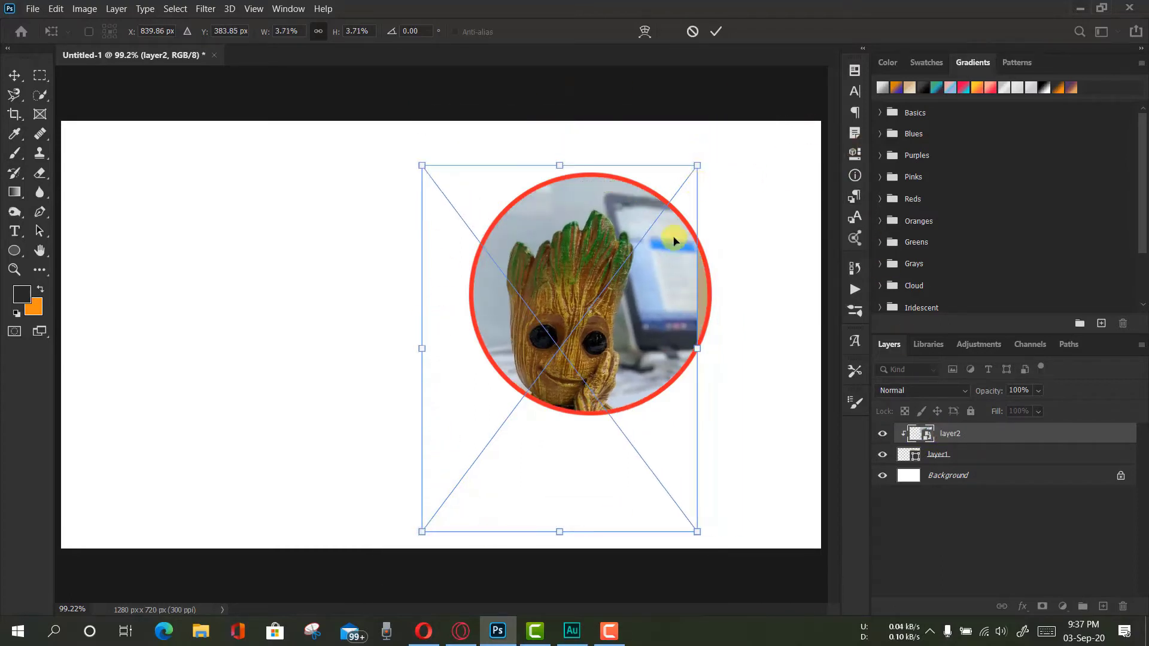
left_click_drag(651, 274, 671, 250)
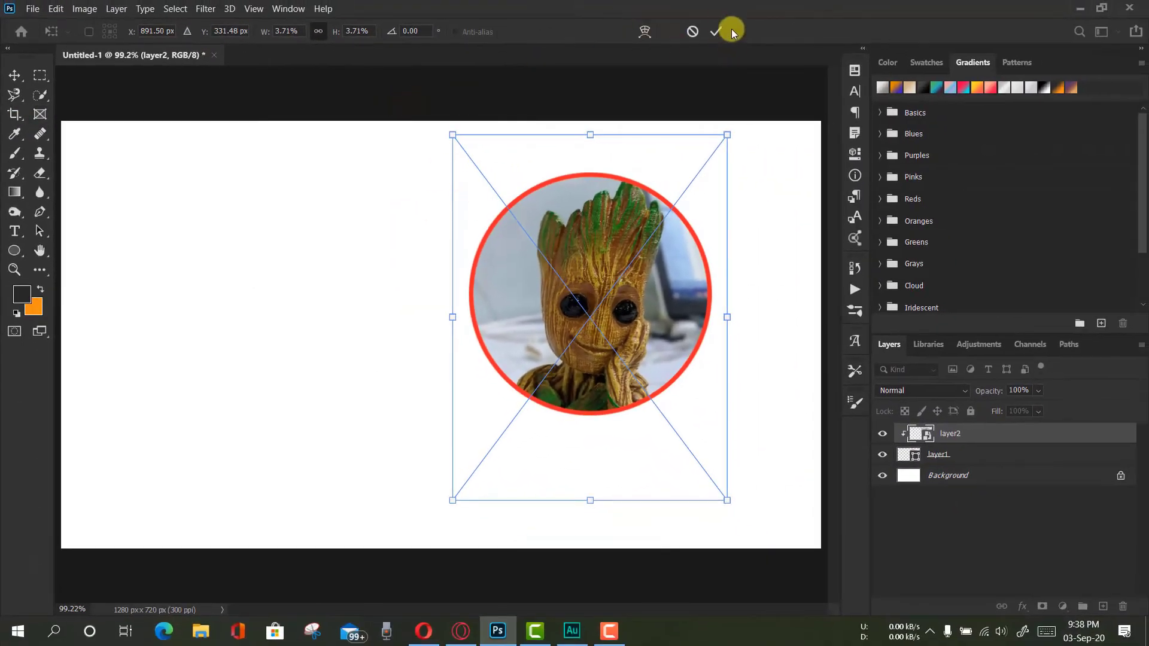
left_click(716, 31)
left_click_drag(617, 326, 610, 322)
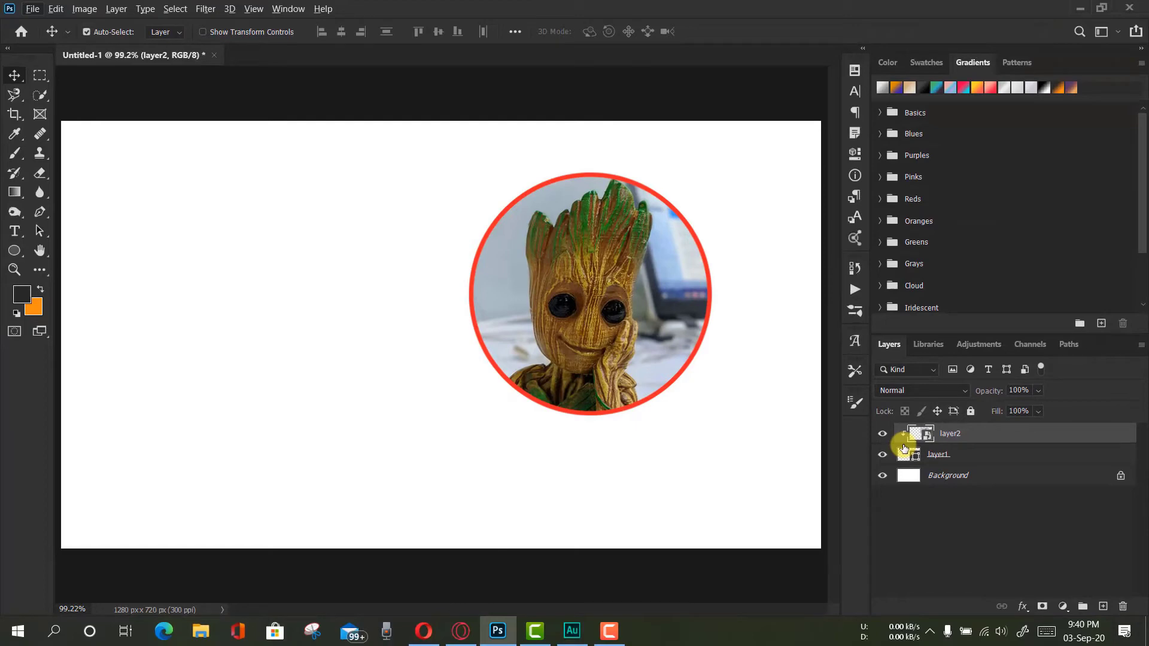
- Release the clipping mask that ties the layer2 photo to the layer1 circle
right_click(1037, 442)
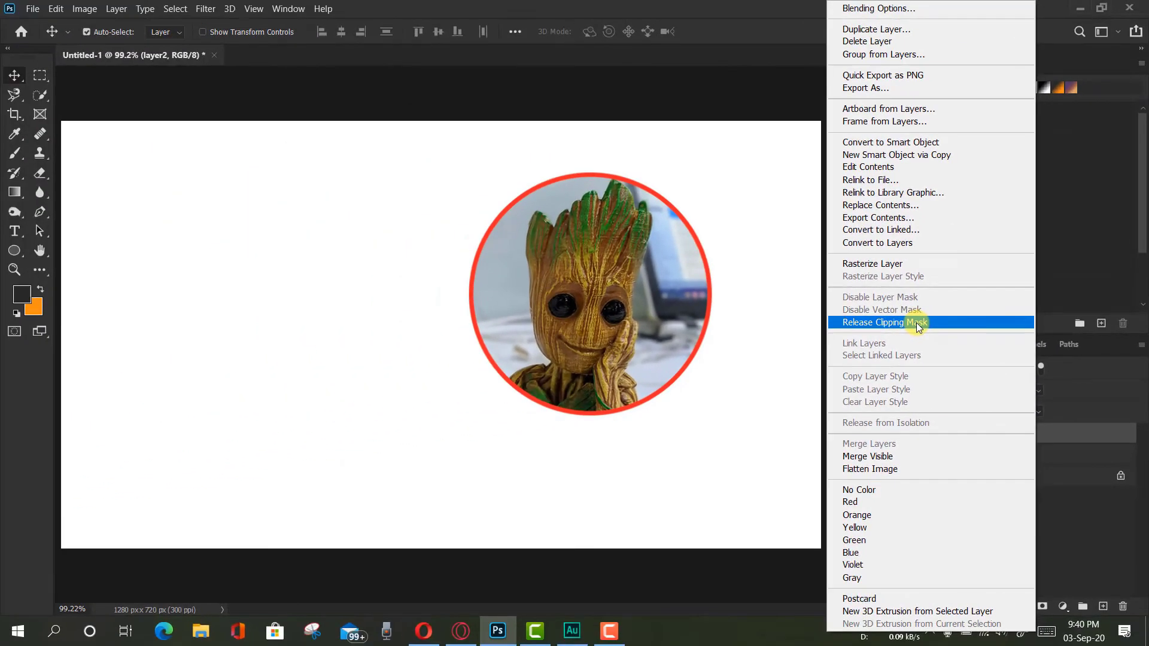
left_click(1086, 529)
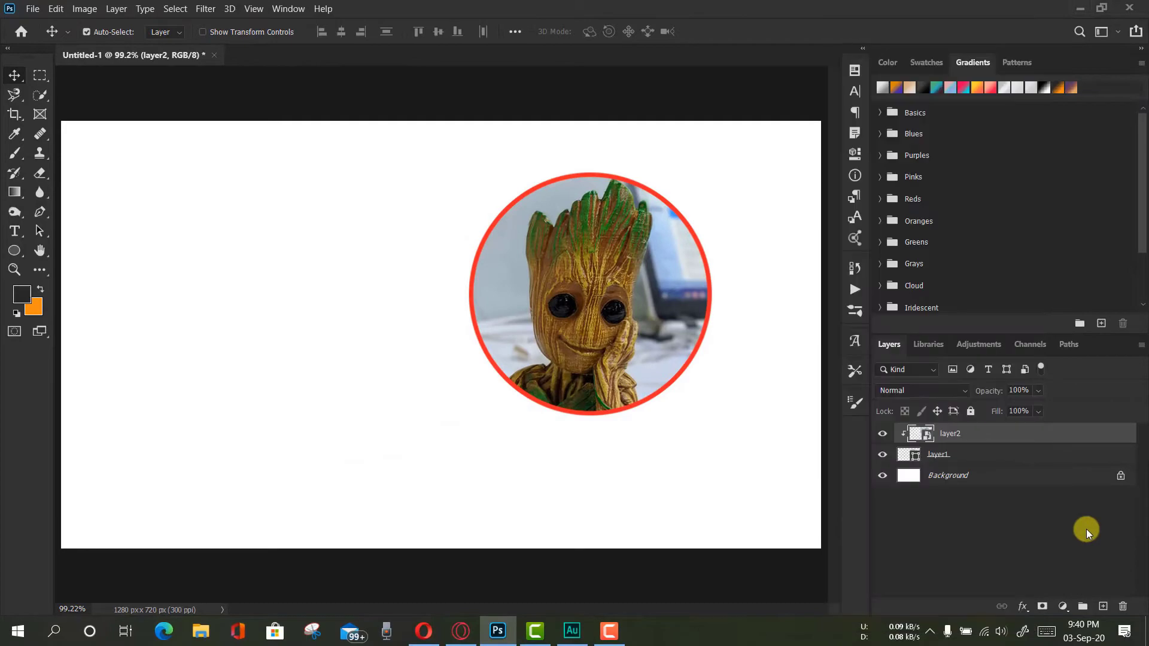
key("alt")
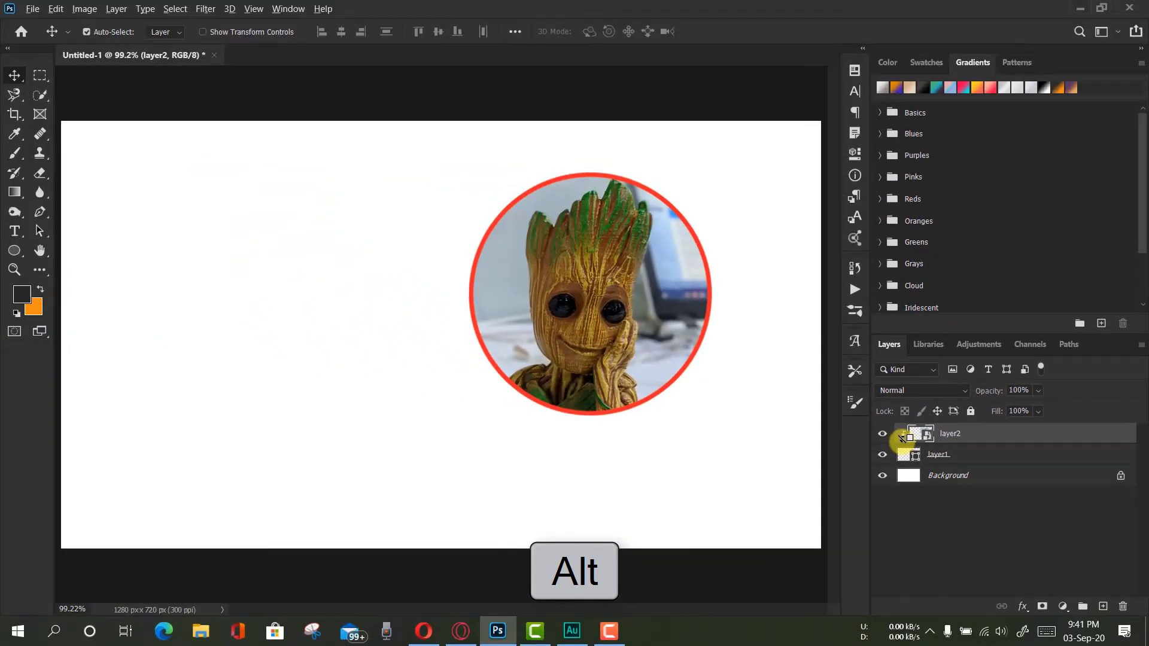
left_click(901, 439, "alt")
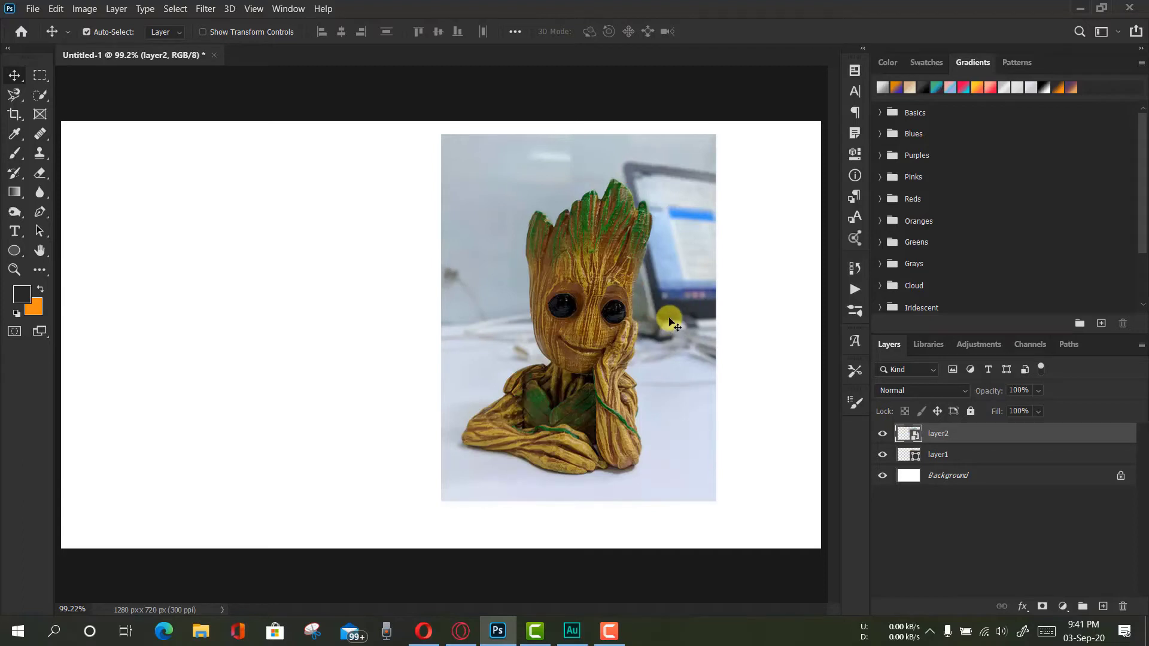
- Place layer1 above layer2 in the layer order and shift both the photo and the circle left on the canvas
left_click_drag(667, 321, 497, 305)
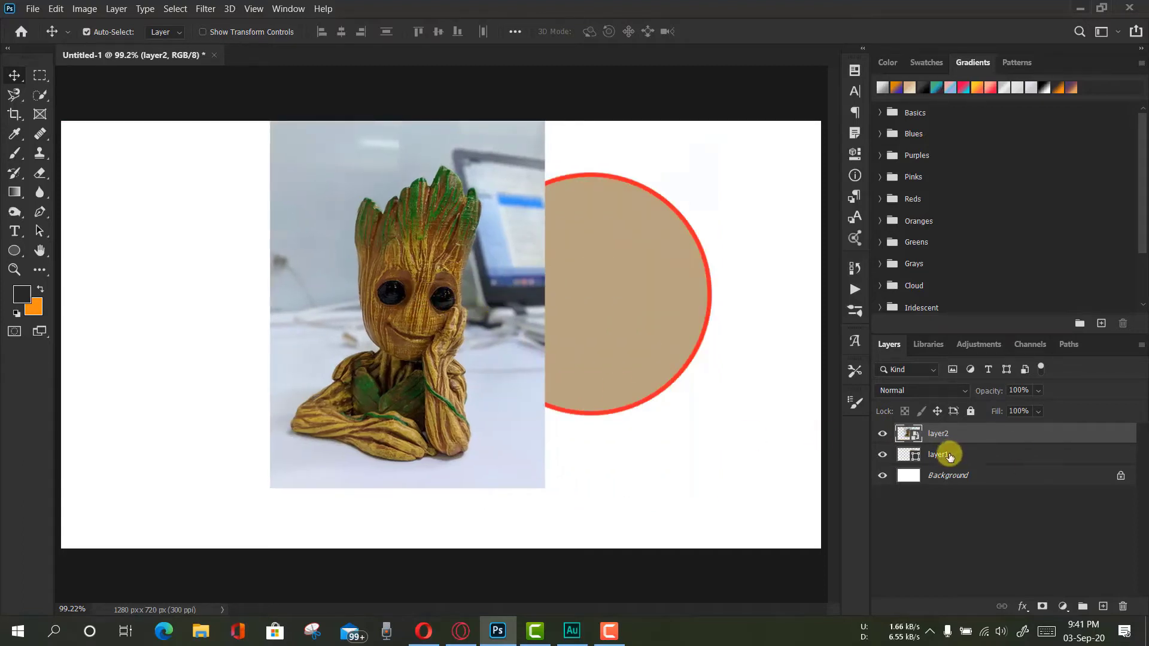
left_click_drag(949, 457, 944, 426)
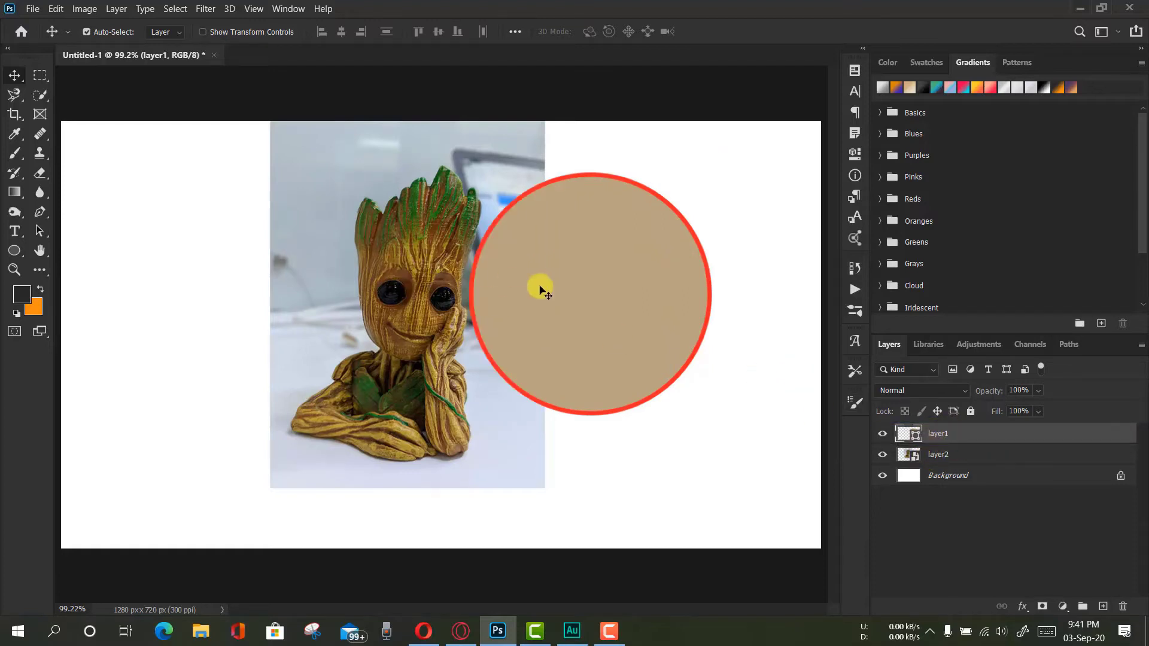
left_click_drag(352, 329, 336, 368)
left_click_drag(608, 292, 579, 308)
- Scale the layer1 circle to 44.70% and place it over the photo's upper-left corner, nudging the photo slightly as well
key("ctrl")
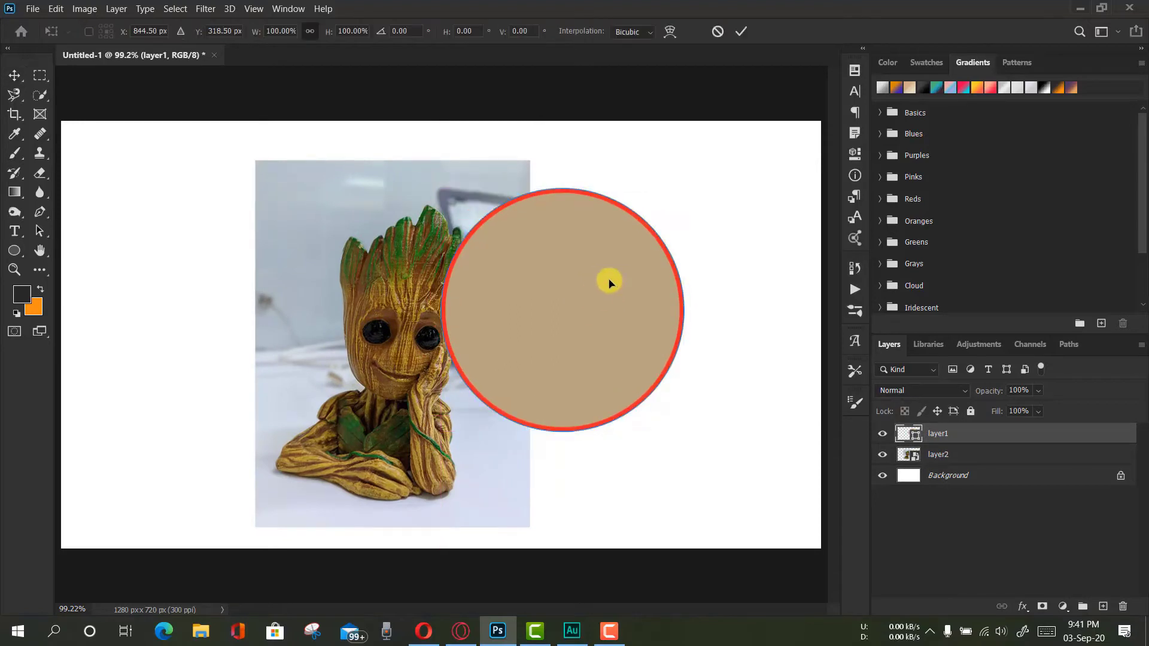
key("ctrl+t")
left_click_drag(682, 189, 526, 297)
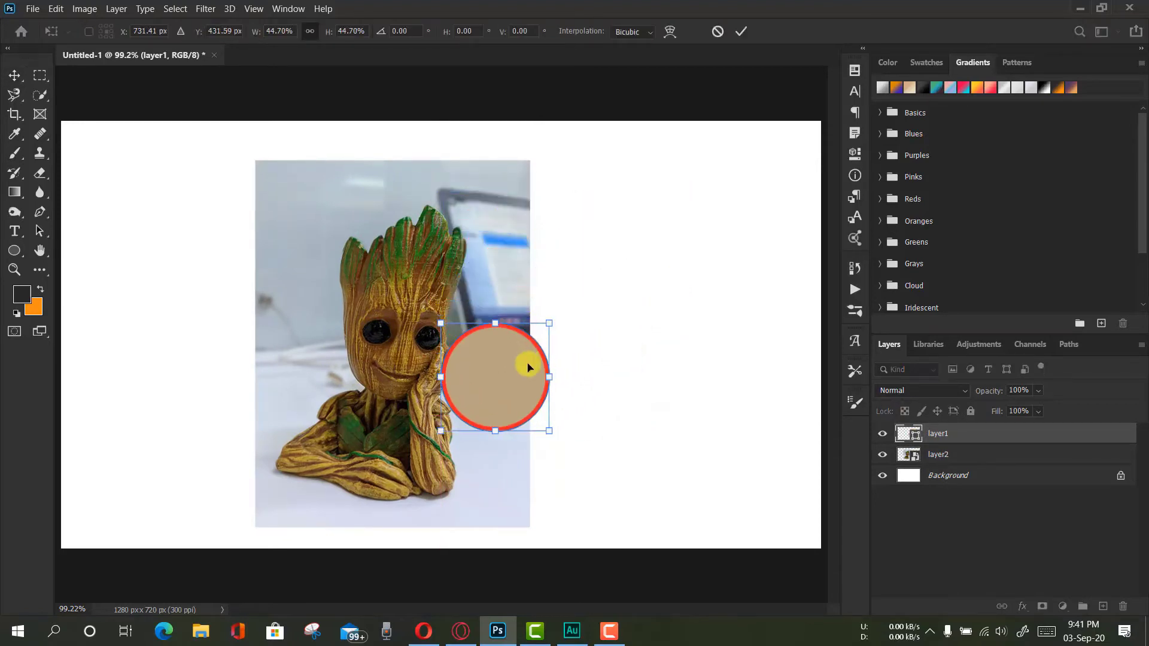
left_click_drag(526, 366, 351, 218)
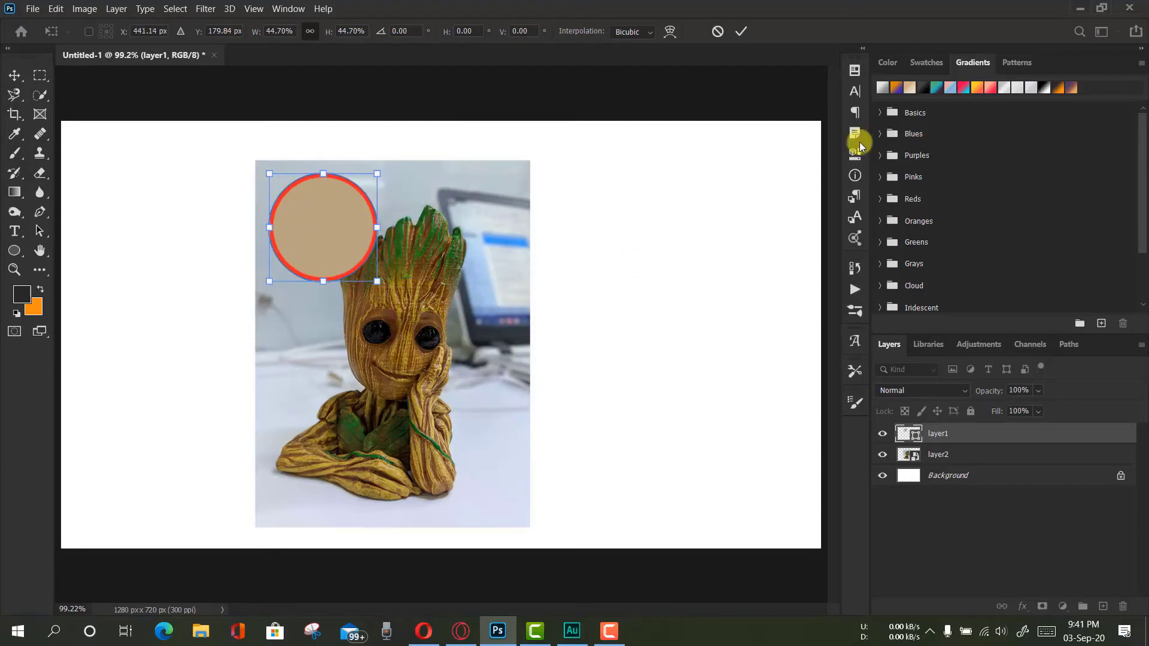
left_click(737, 30)
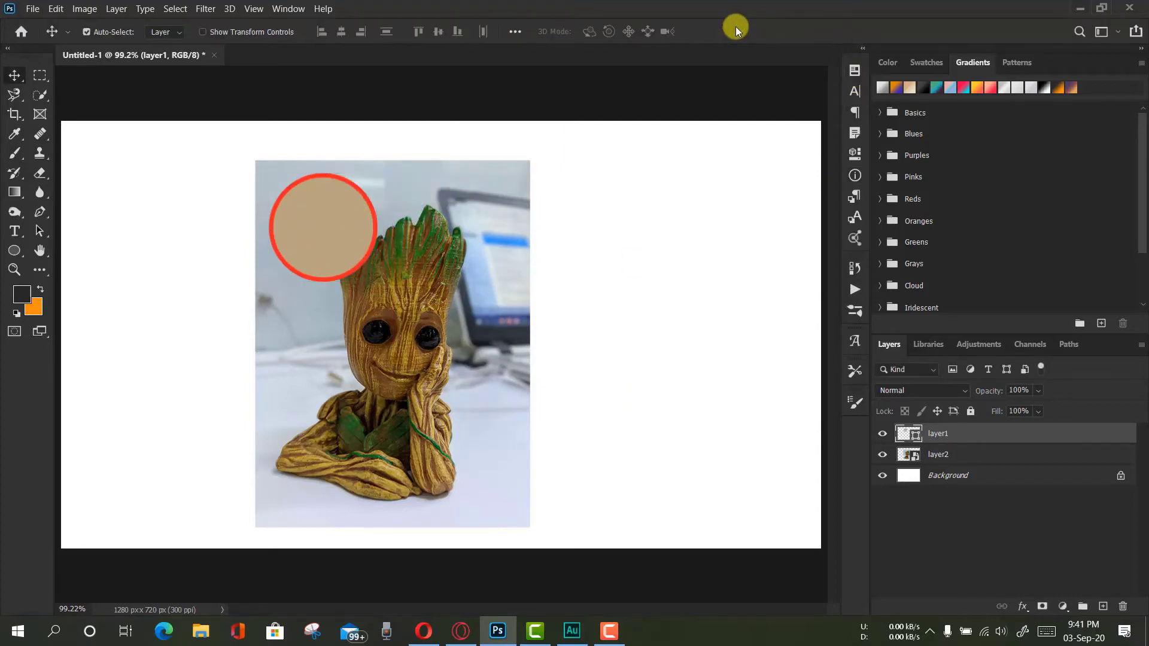
left_click_drag(330, 212, 384, 235)
left_click_drag(352, 182, 336, 200)
left_click_drag(377, 270, 313, 261)
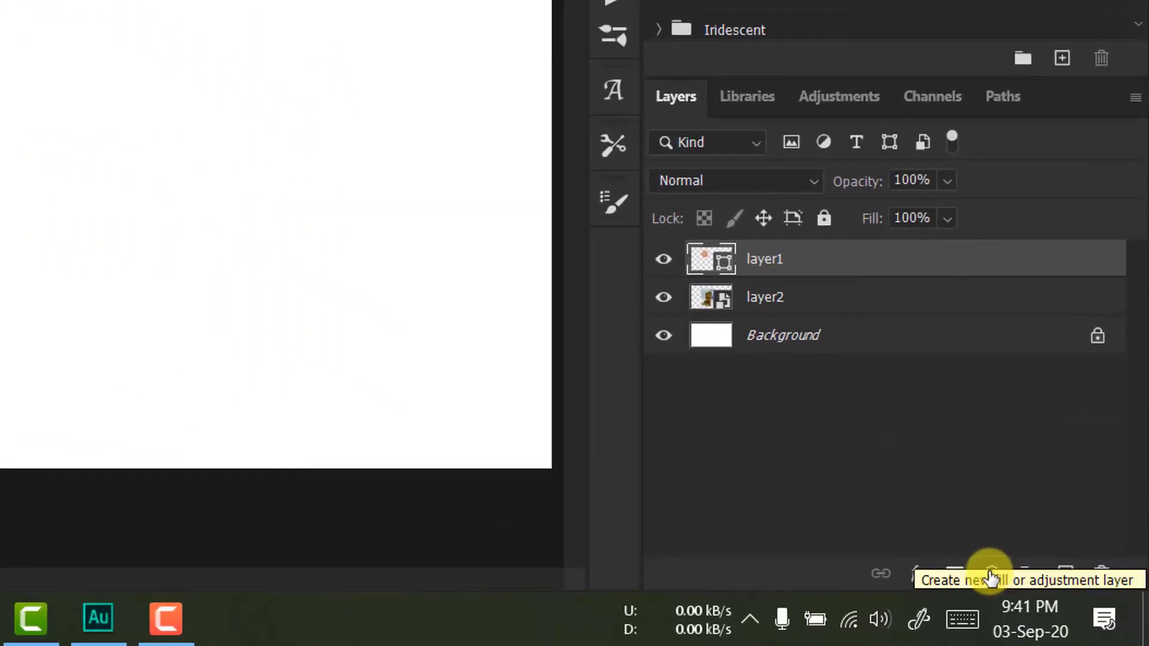
- Add a Brightness/Contrast adjustment layer on top of all layers with Brightness set to 113
left_click(990, 574)
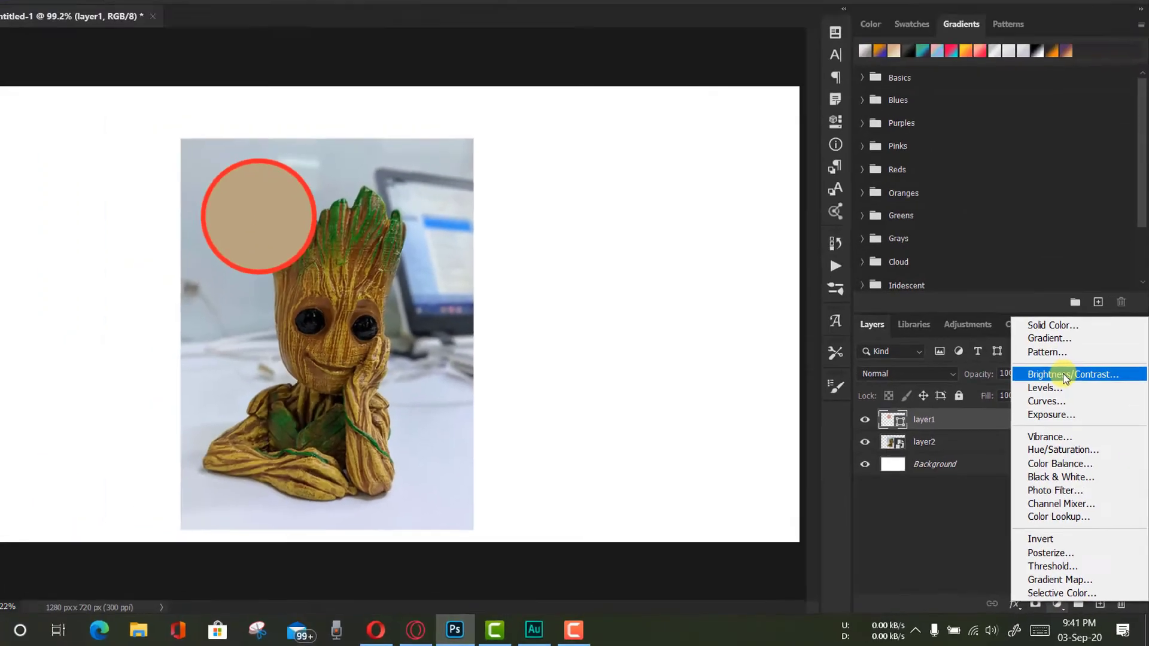
left_click(992, 183)
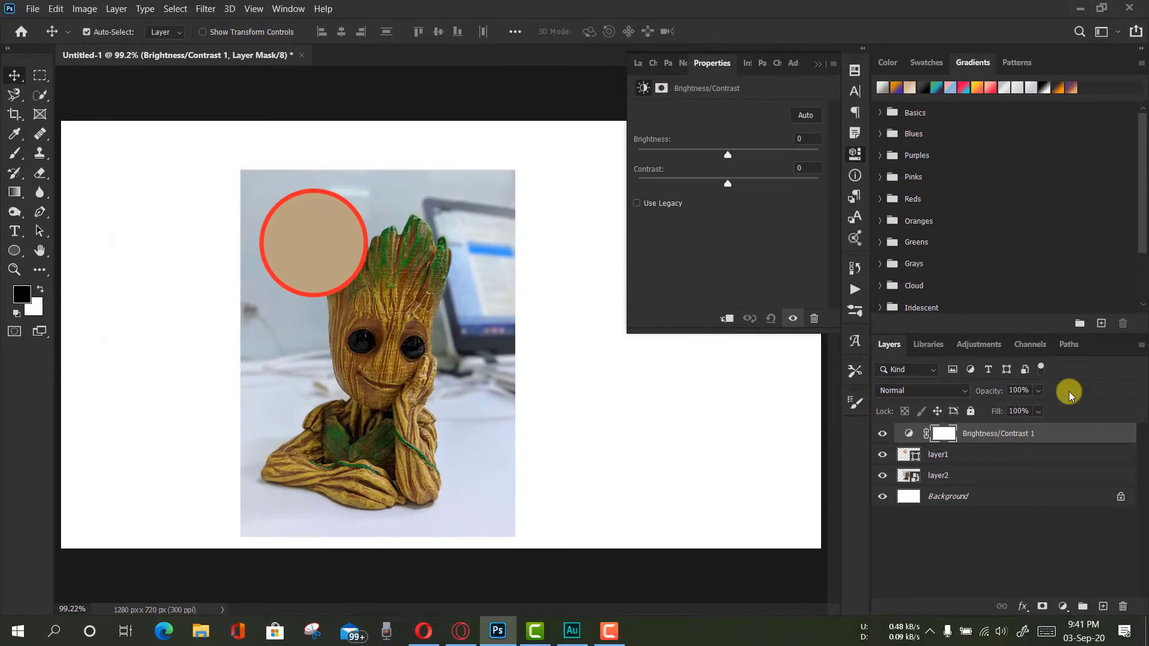
left_click_drag(727, 154, 794, 162)
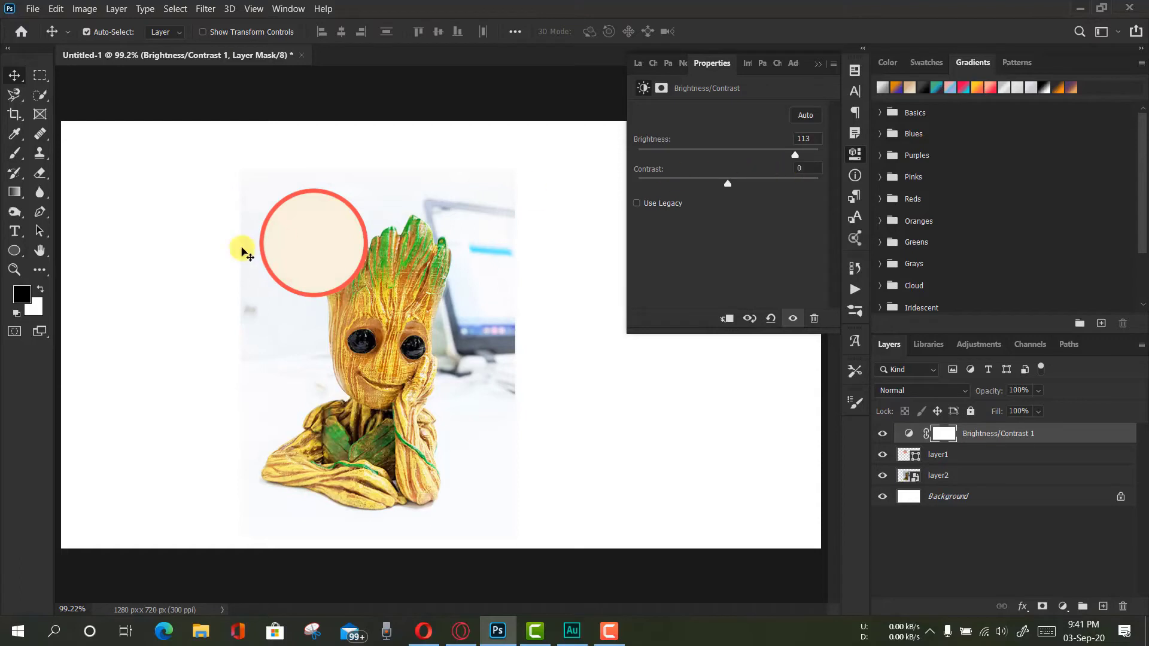
- Reposition the layer1 circle near the photo's upper-left corner, close the shape properties, and briefly hide and show layer1
left_click_drag(300, 257, 311, 238)
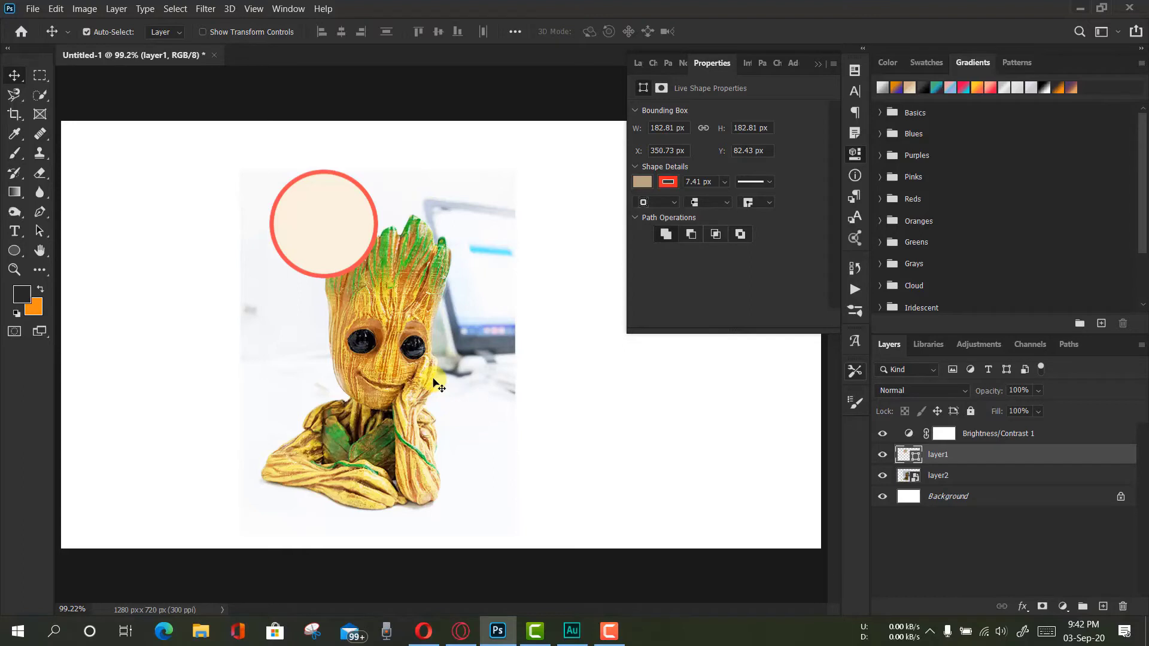
left_click(815, 61)
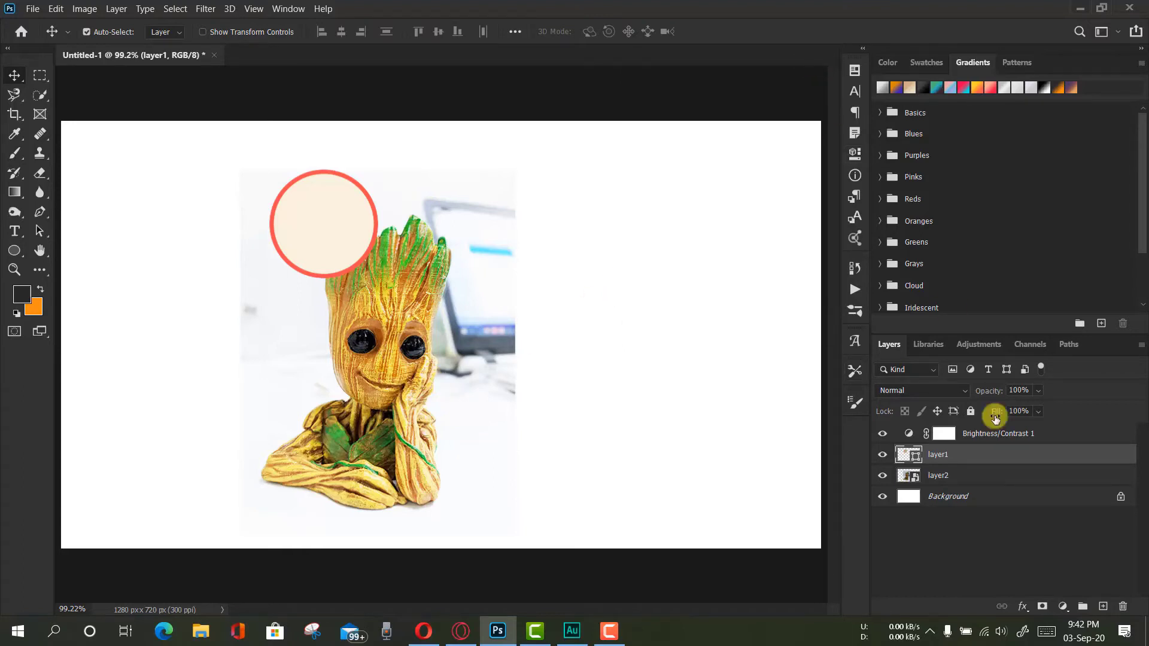
left_click(882, 455)
left_click(882, 454)
left_click_drag(338, 240, 303, 235)
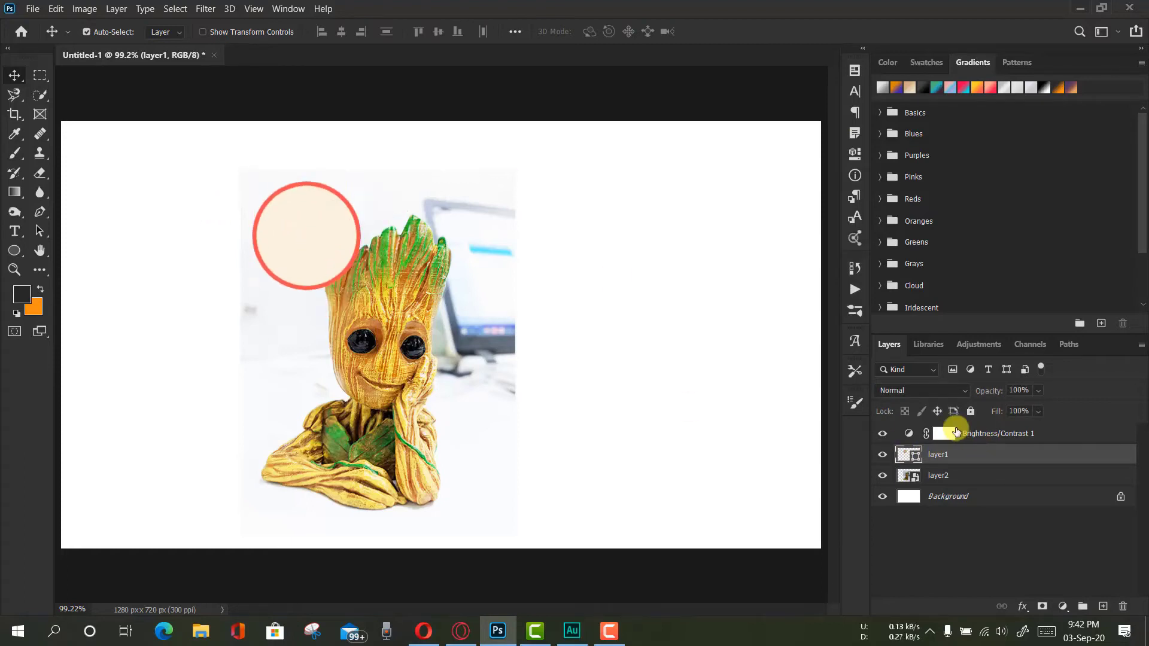
- Move the Brightness/Contrast 1 layer below layer1 to compare its effect, and return it above layer1
left_click(994, 436)
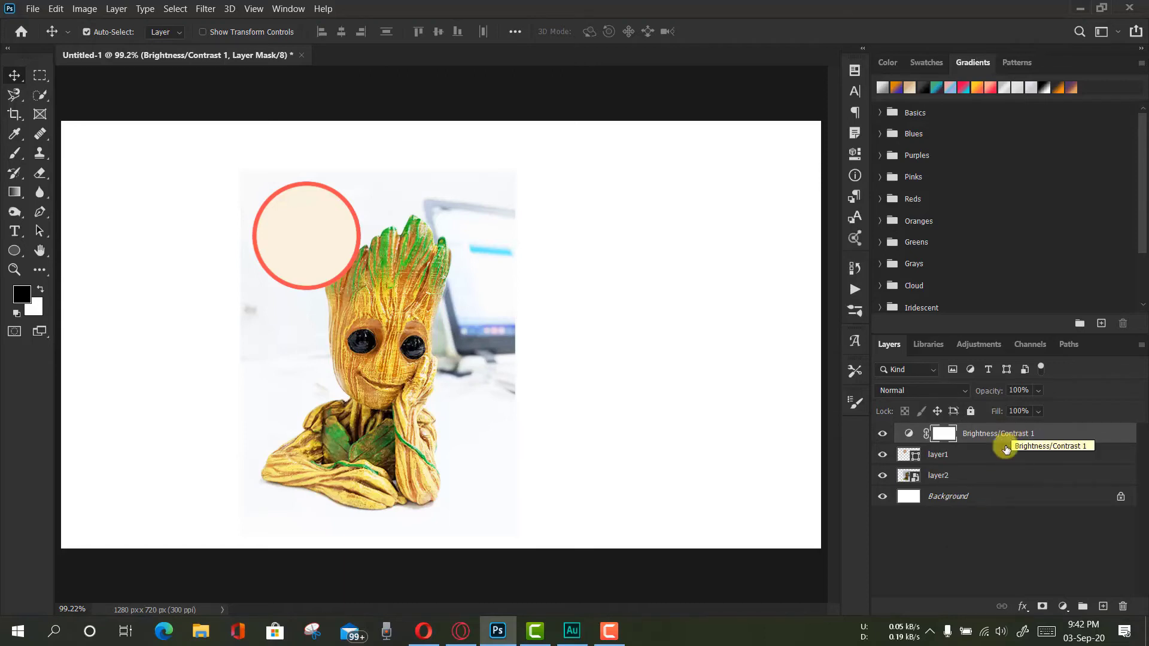
left_click_drag(1008, 433, 1002, 460)
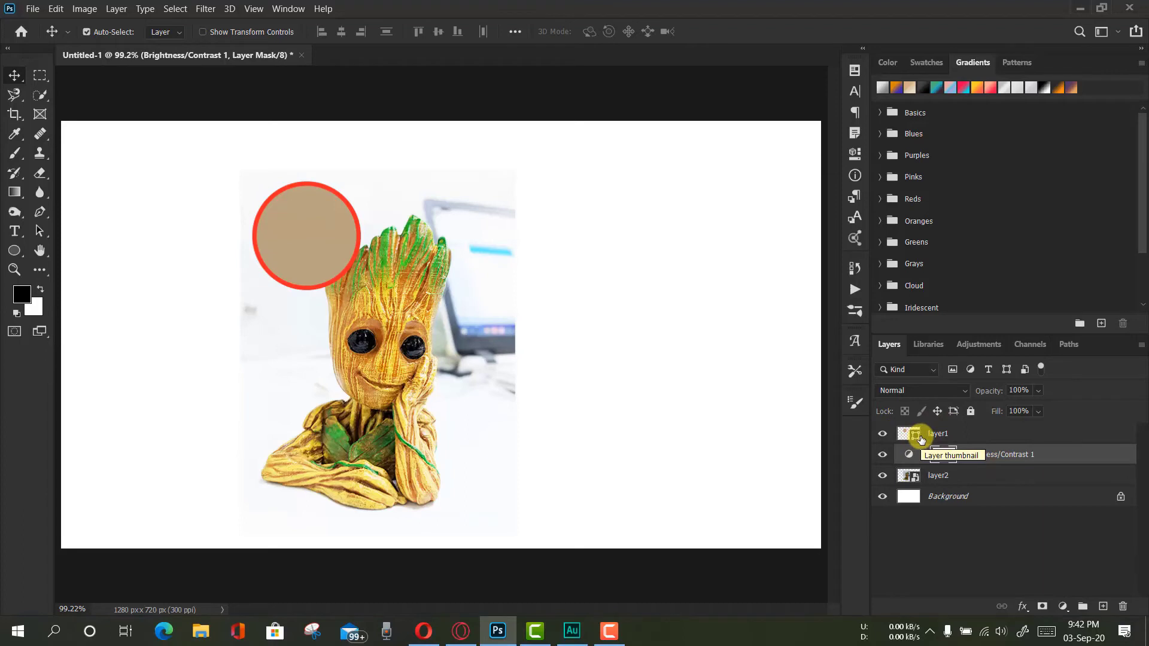
left_click_drag(1035, 456, 1028, 430)
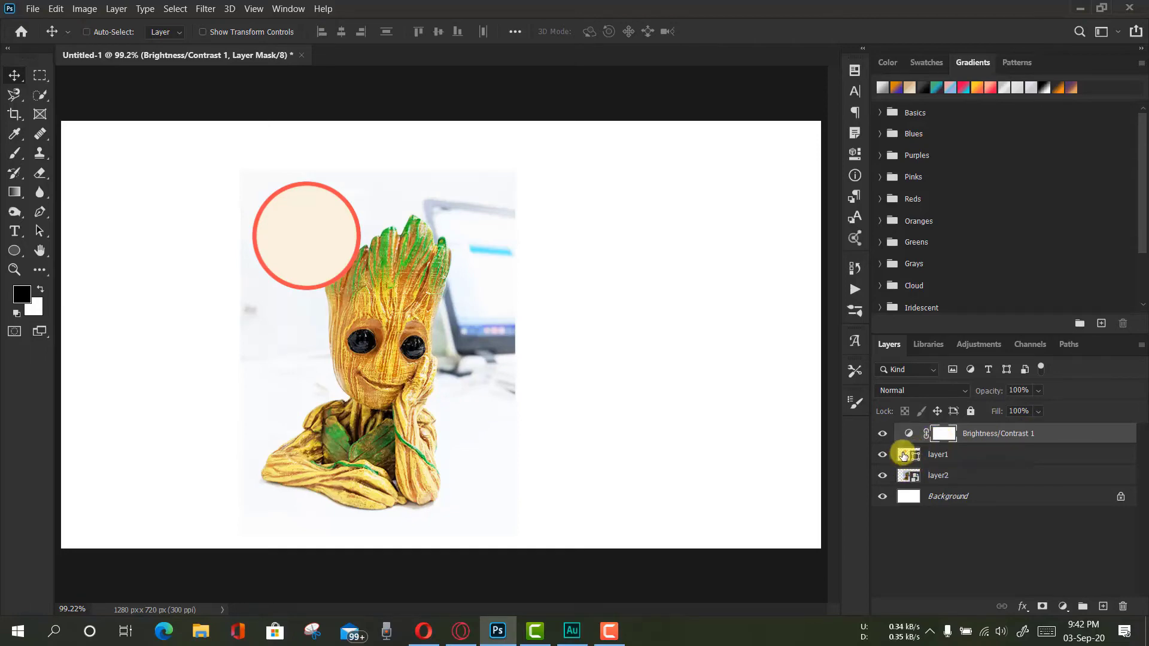
- Replace the Brightness/Contrast 1 mask with one made from the layer1 circle's outline, and toggle the adjustment off and on
left_click(904, 456, "ctrl")
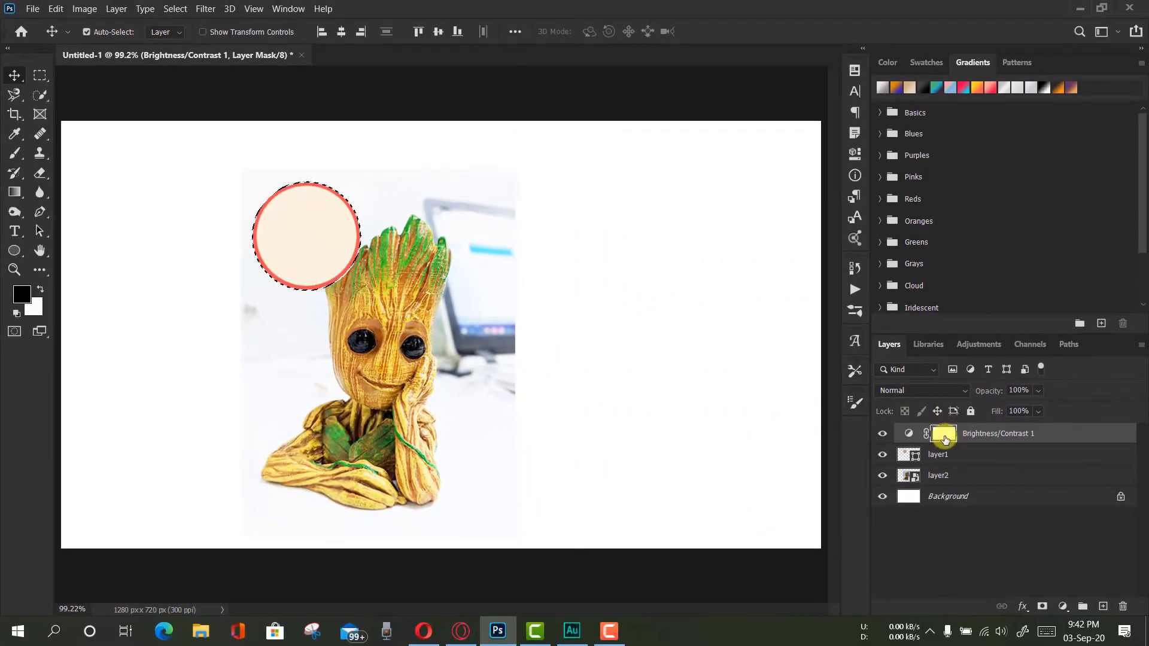
left_click_drag(944, 440, 1130, 611)
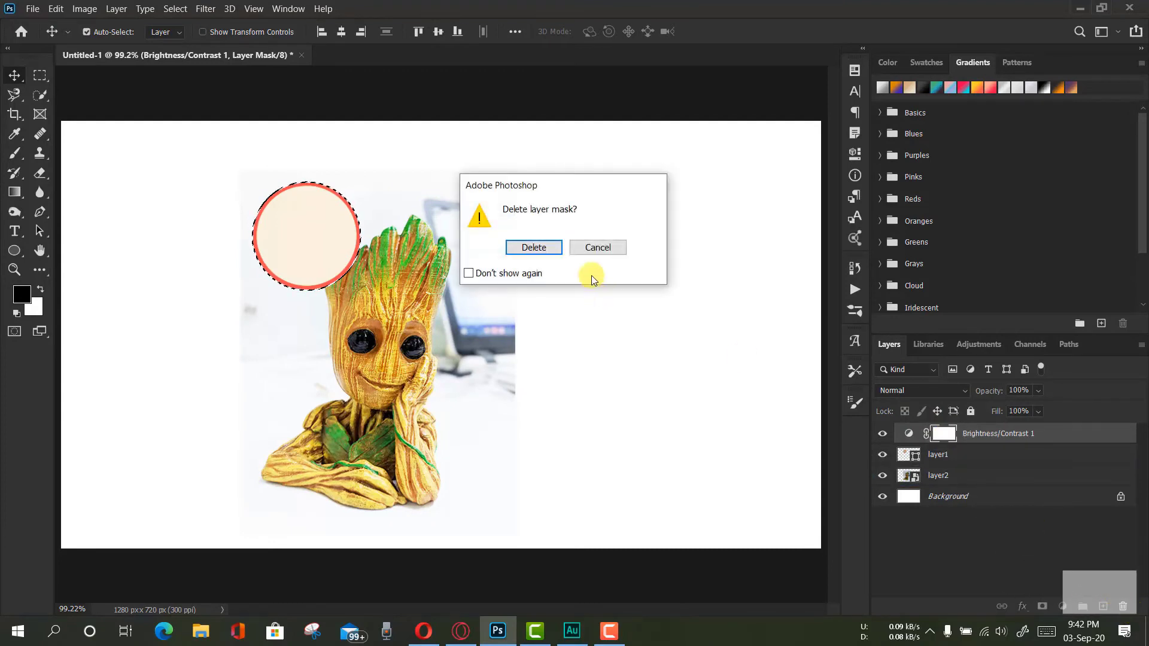
left_click(547, 248)
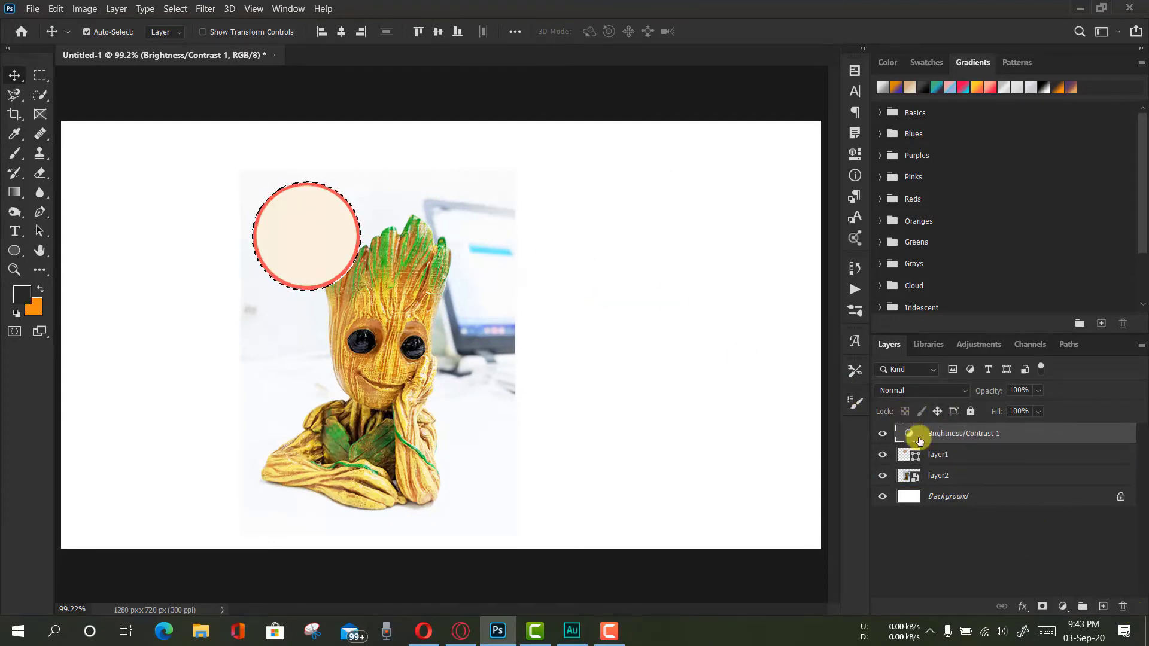
left_click(1041, 606)
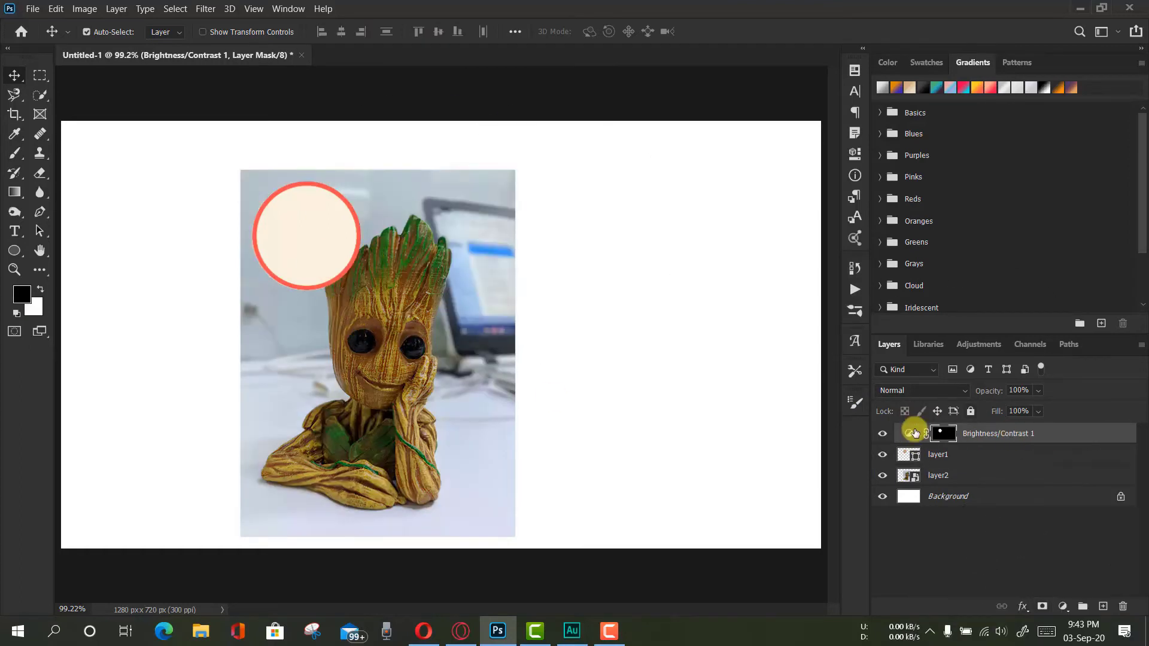
left_click(882, 434)
left_click(882, 435)
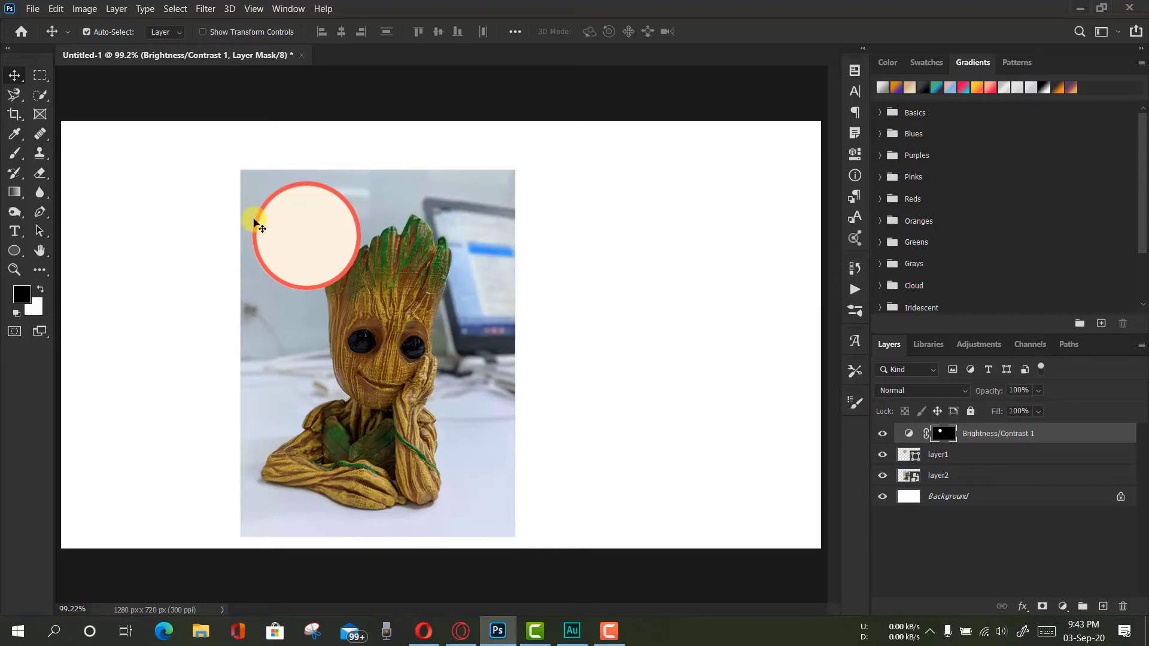
- Undo the circular mask and the mask deletion on the Brightness/Contrast 1 layer, and deselect the circle outline
key("ctrl+z")
key("ctrl+z")
key("ctrl+z")
key("ctrl+shift+z")
key("ctrl+shift+z")
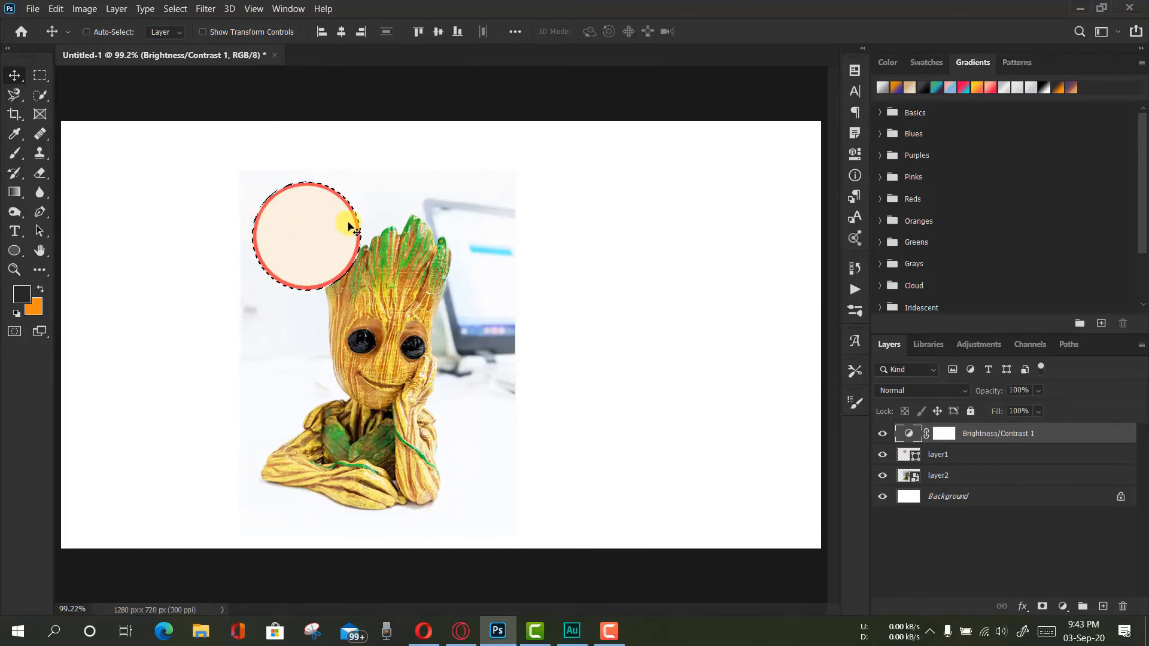
key("ctrl+d")
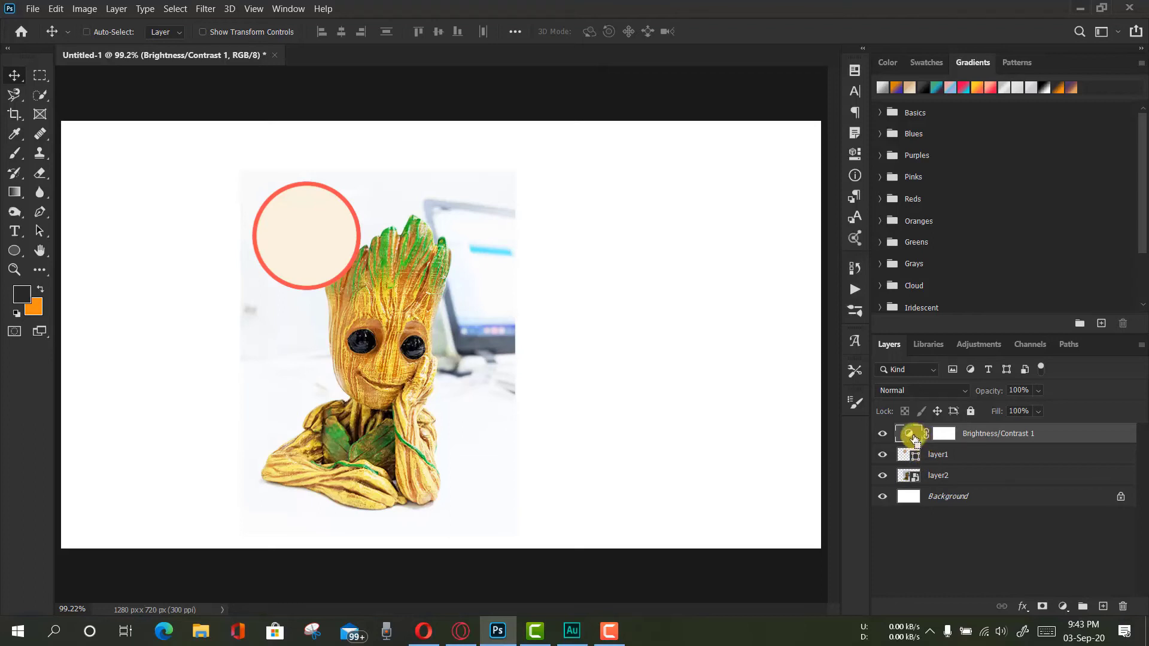
- Clip the Brightness/Contrast 1 adjustment to the layer1 circle, and toggle its visibility to compare the result
key("alt")
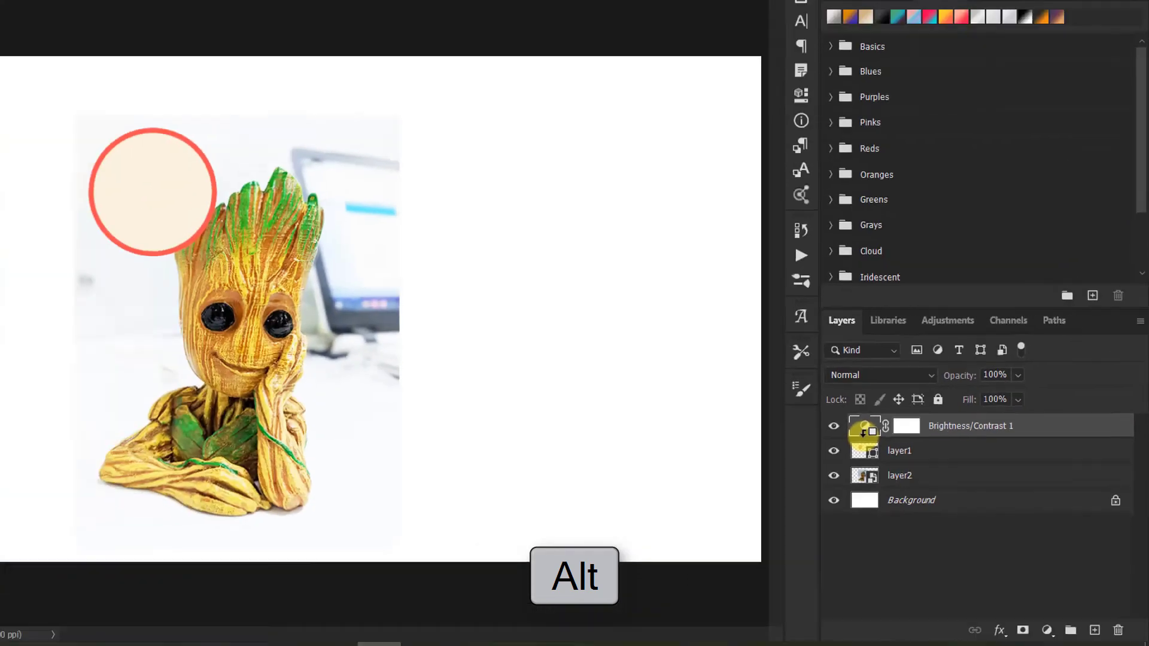
left_click(356, 359, "alt")
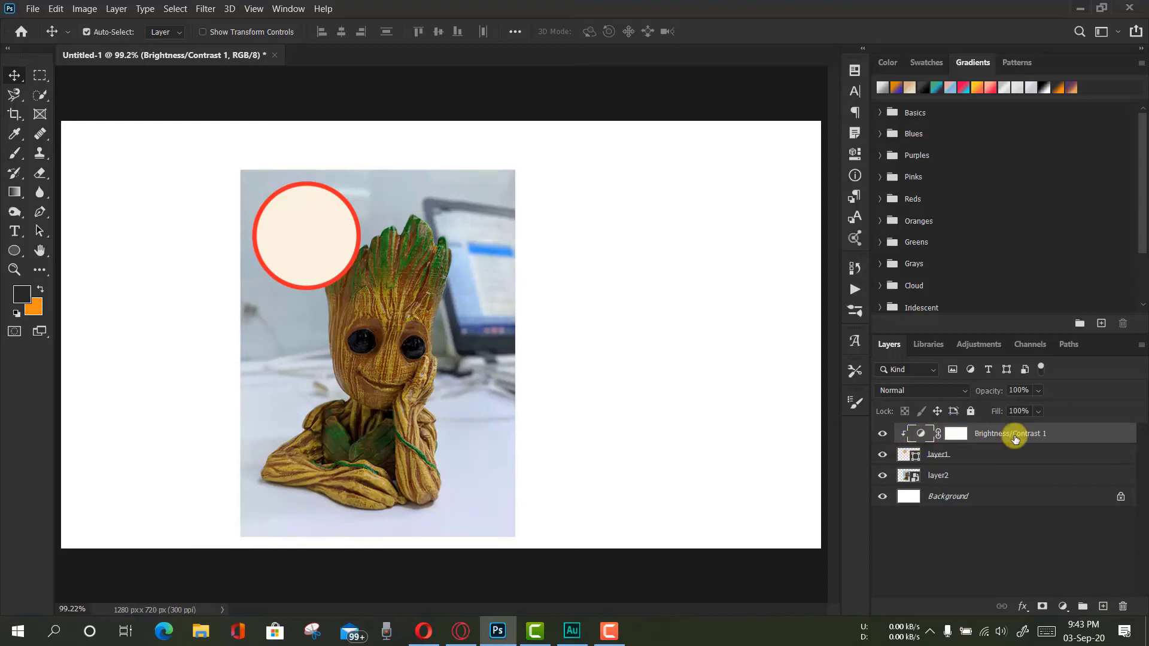
left_click(881, 435)
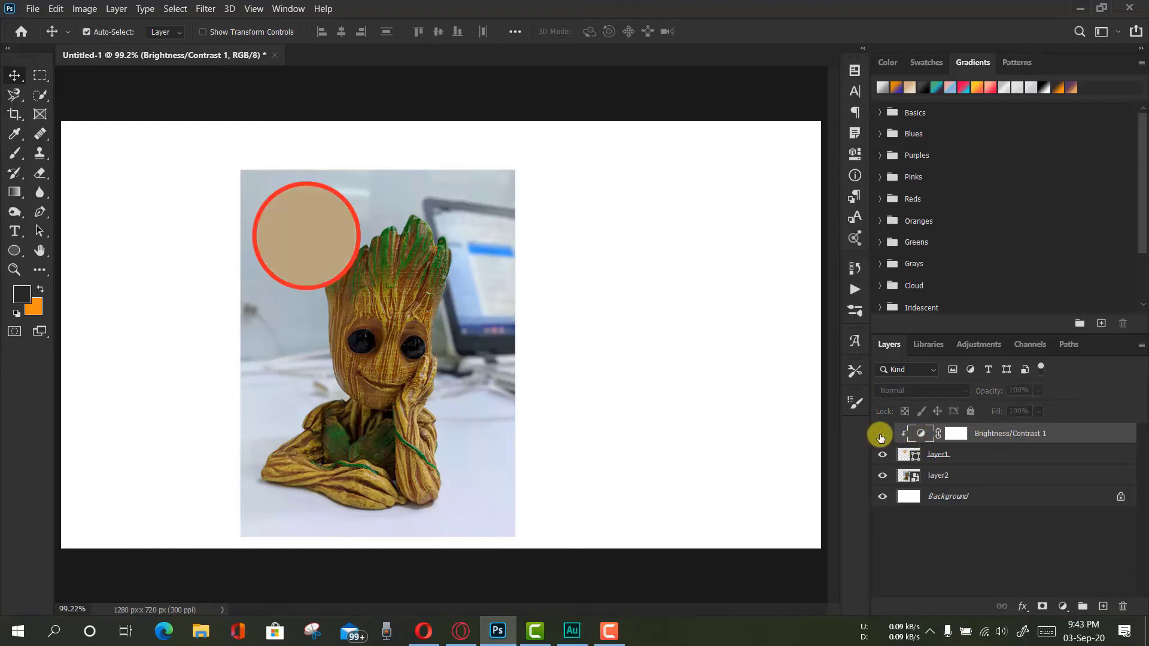
left_click(881, 435)
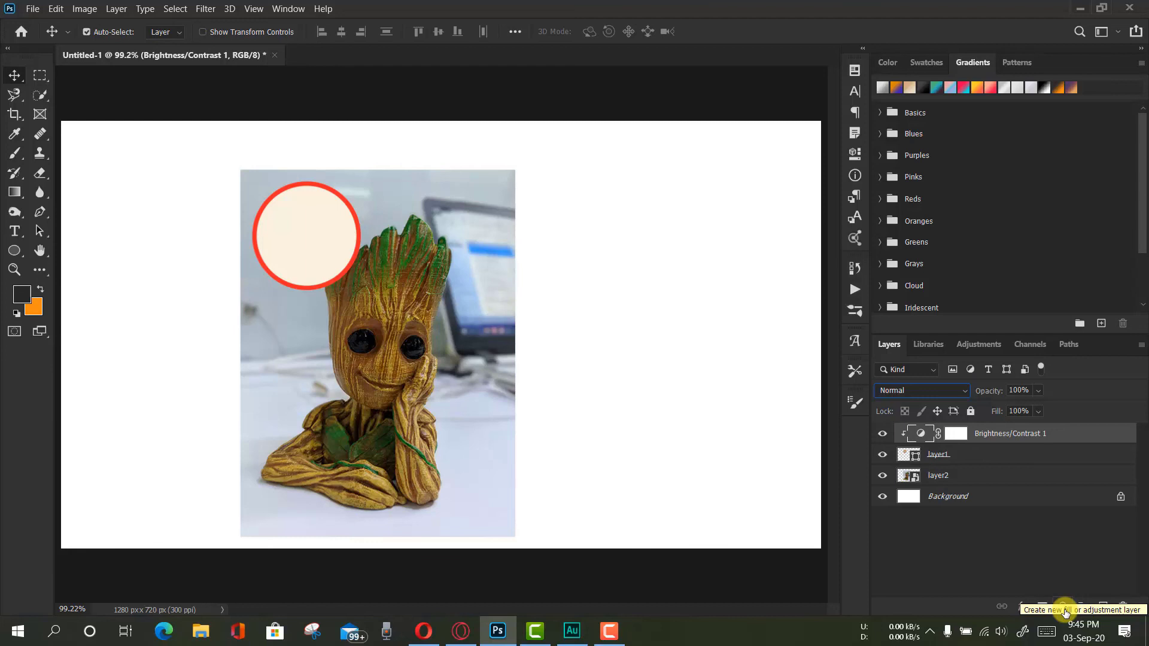
left_click(963, 391)
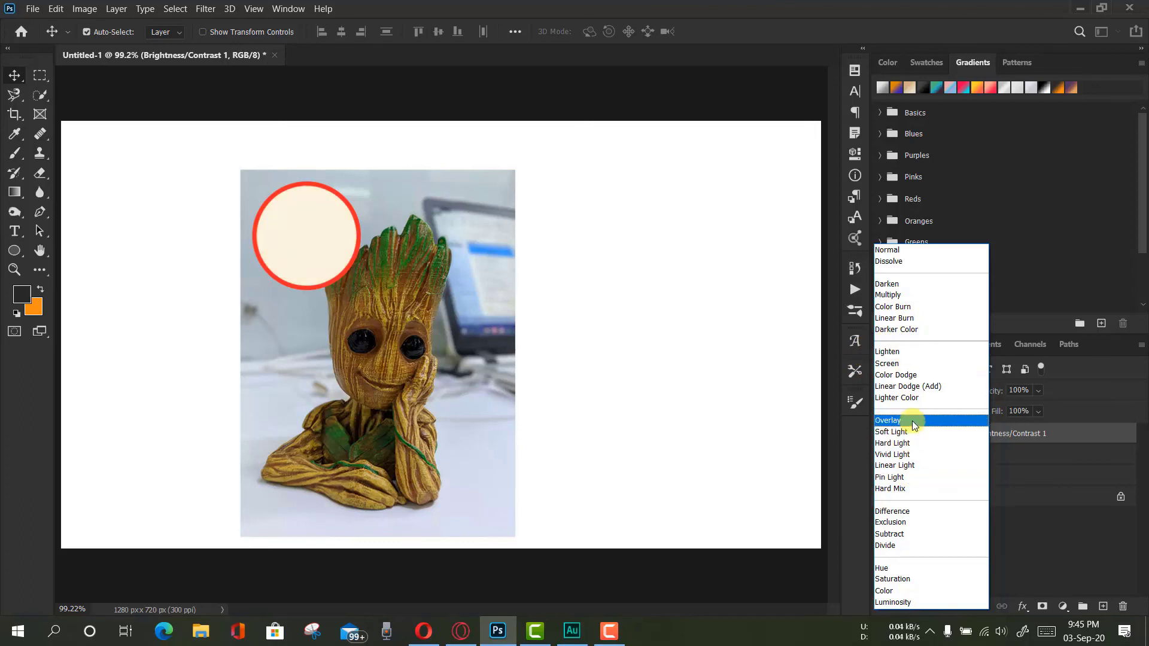
left_click(1073, 537)
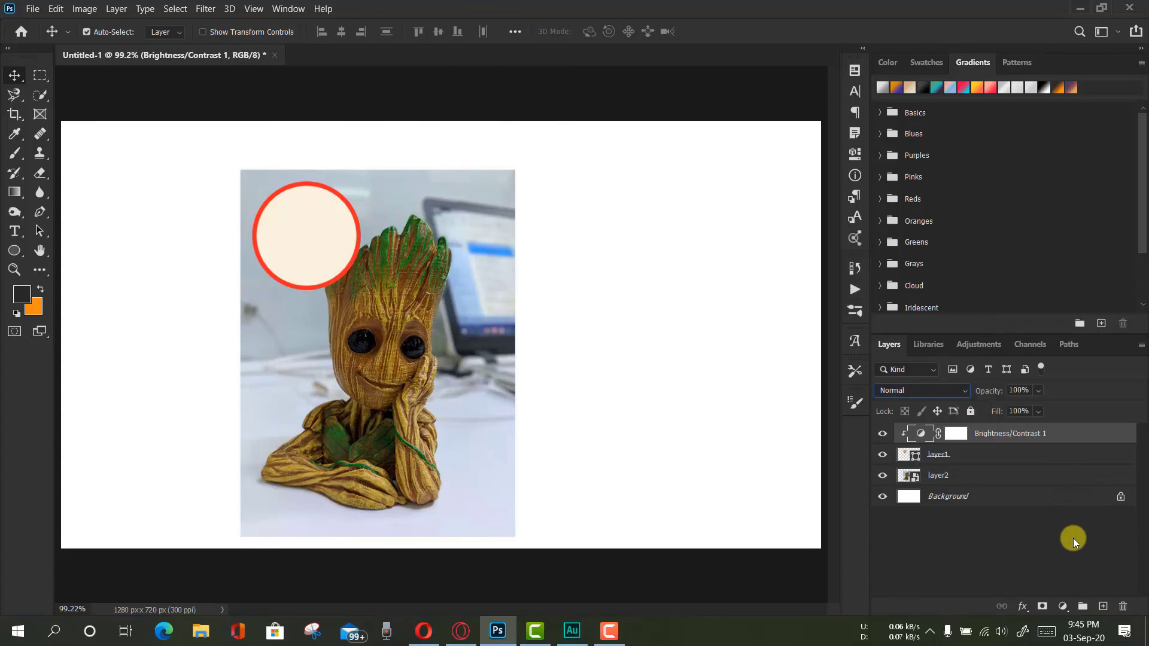